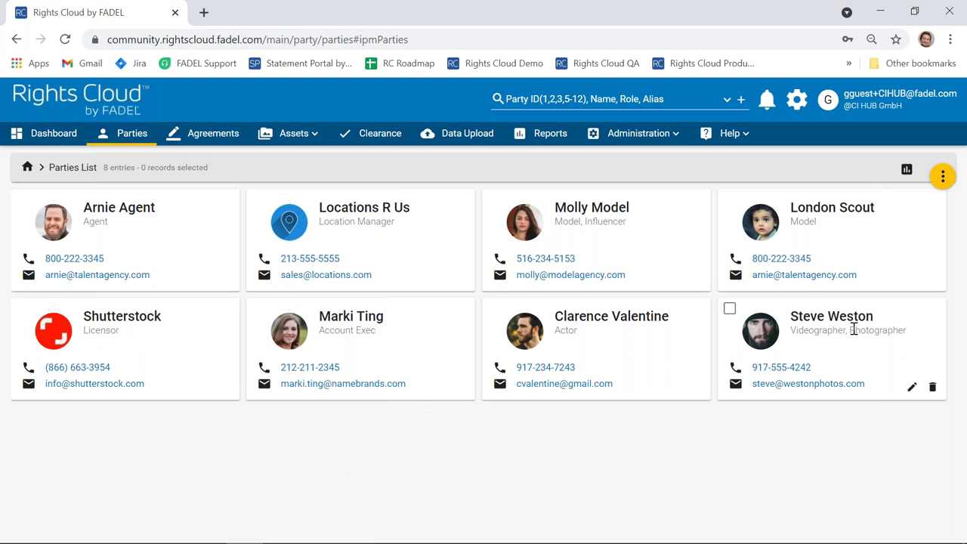
Open the photographer's talent profile and review contact details, Instagram/Twitter/Facebook links and the attached resume
click(813, 325)
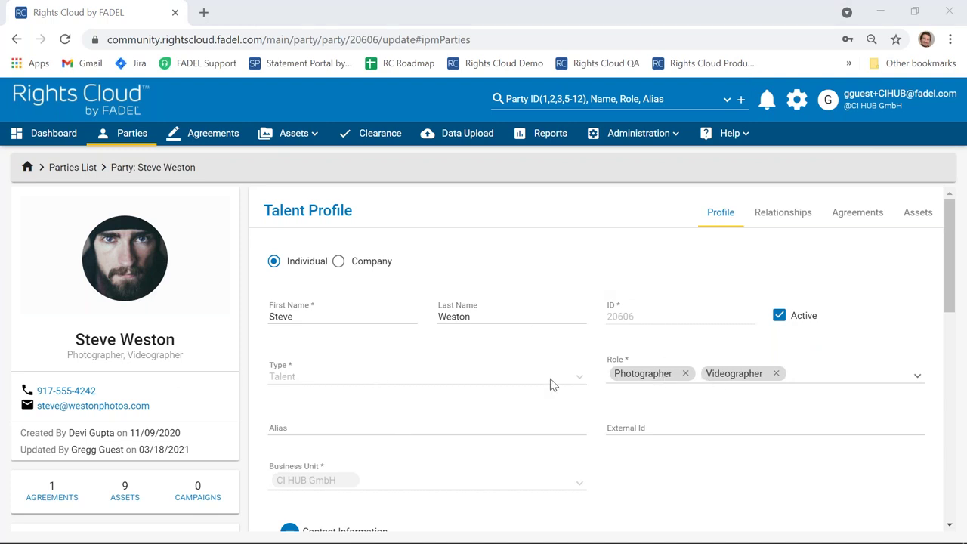
scroll(553, 385, down, 1)
scroll(552, 385, down, 1)
scroll(552, 384, down, 3)
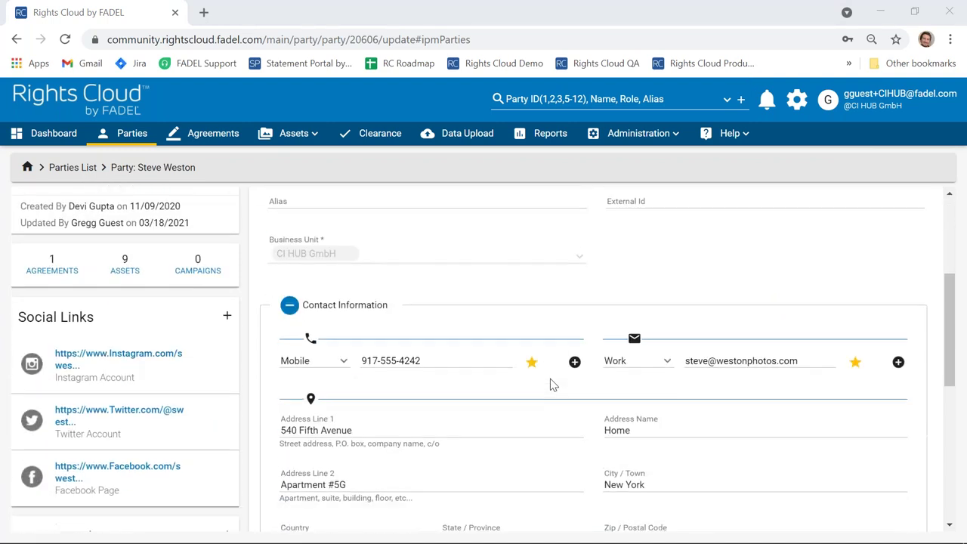
scroll(542, 433, up, 1)
scroll(542, 434, down, 1)
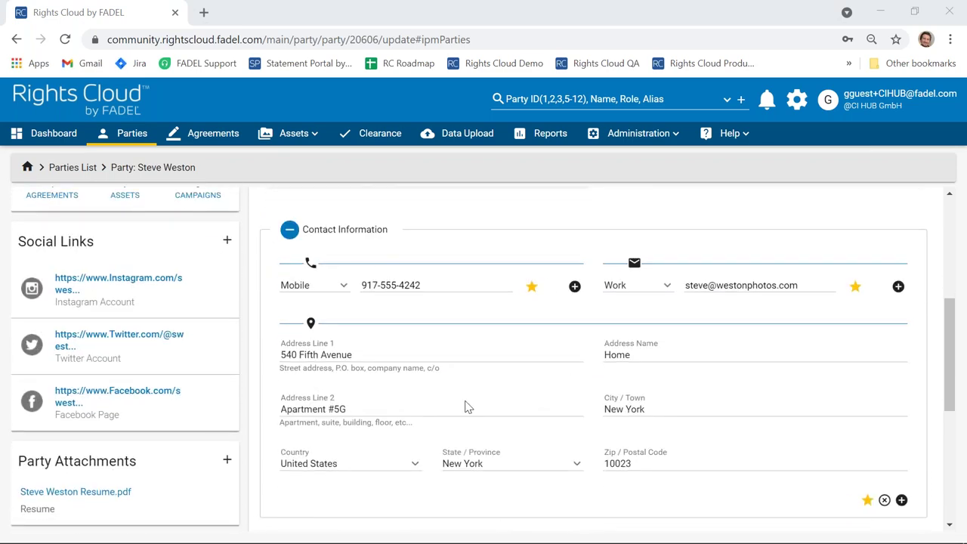
scroll(418, 476, up, 2)
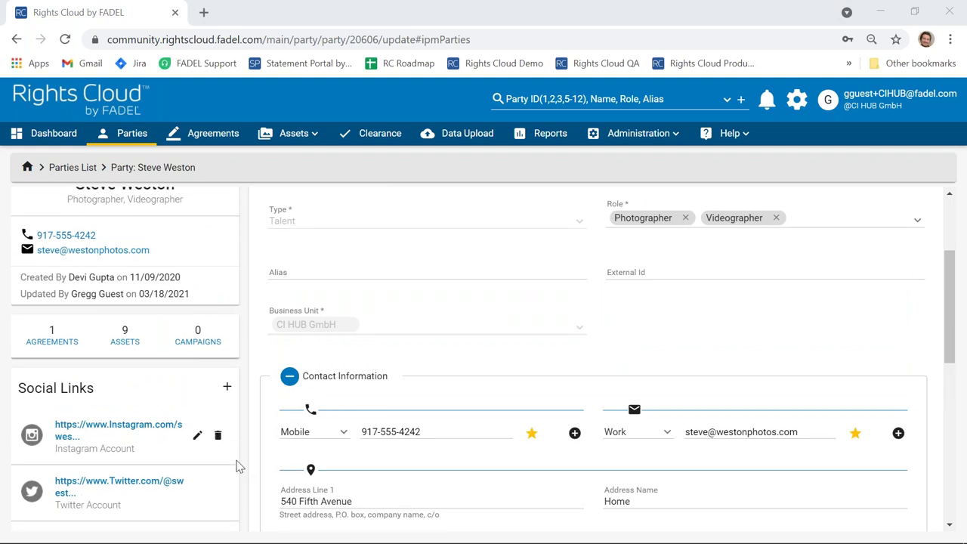
scroll(237, 464, down, 1)
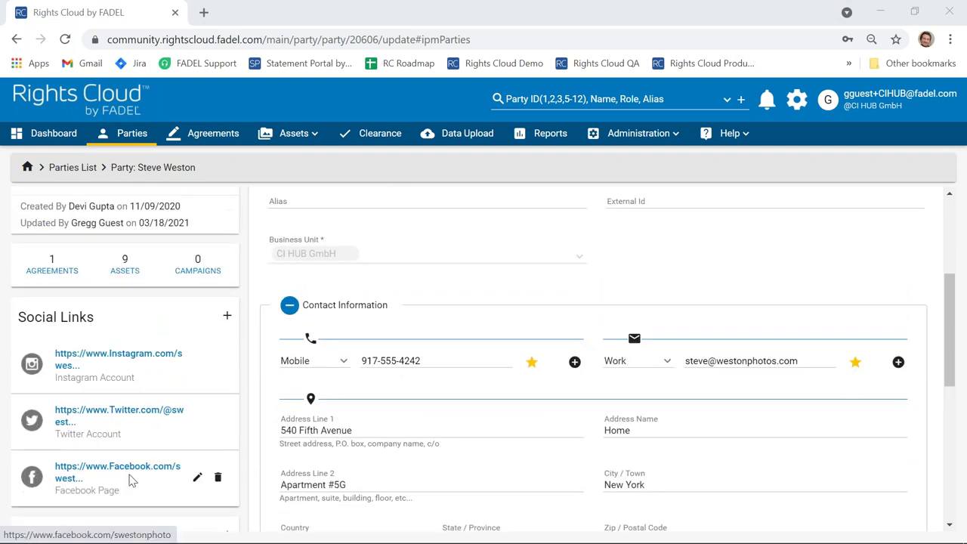
scroll(147, 460, down, 2)
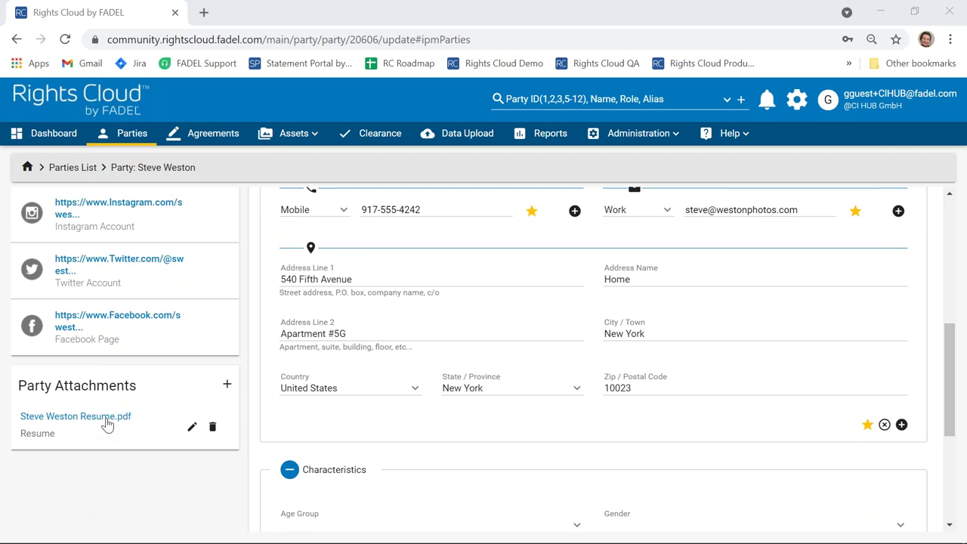
scroll(421, 438, up, 1)
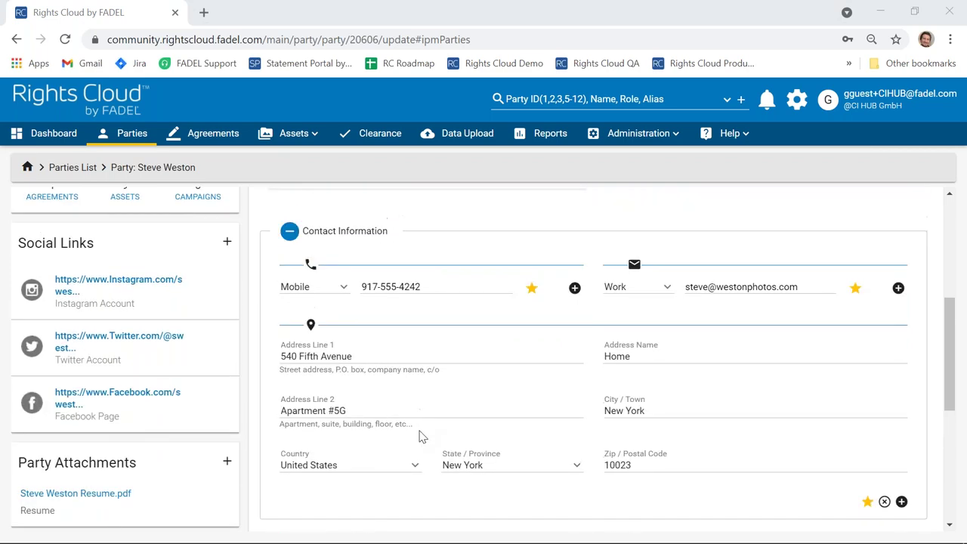
scroll(420, 437, up, 4)
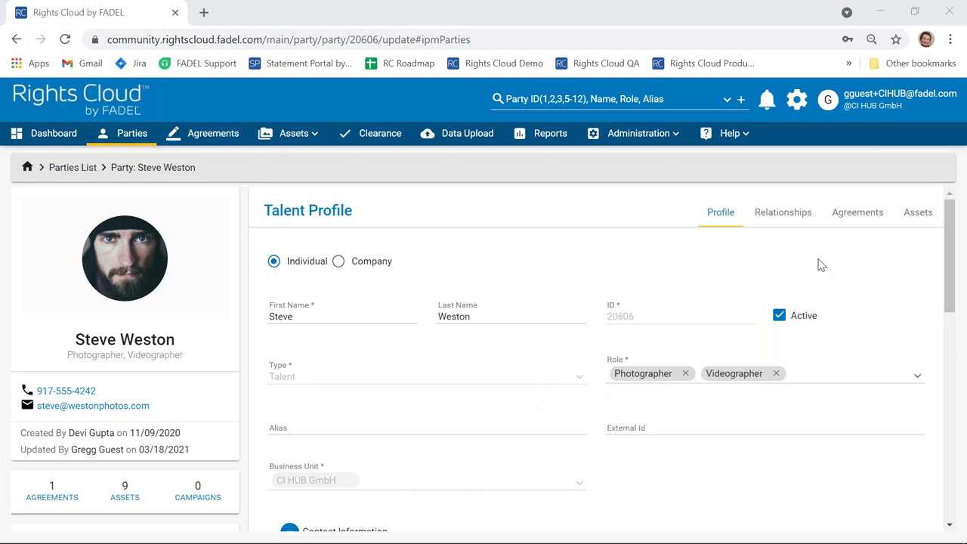
Open the talent's booked agreement and review its Digital and Print Rights, valid 11/01/20 to 08/31/21
click(844, 220)
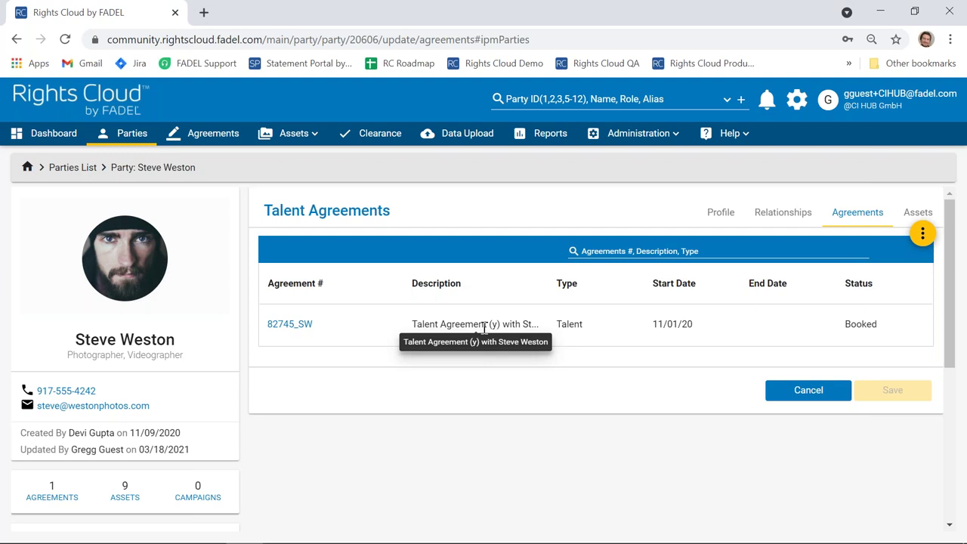
click(291, 327)
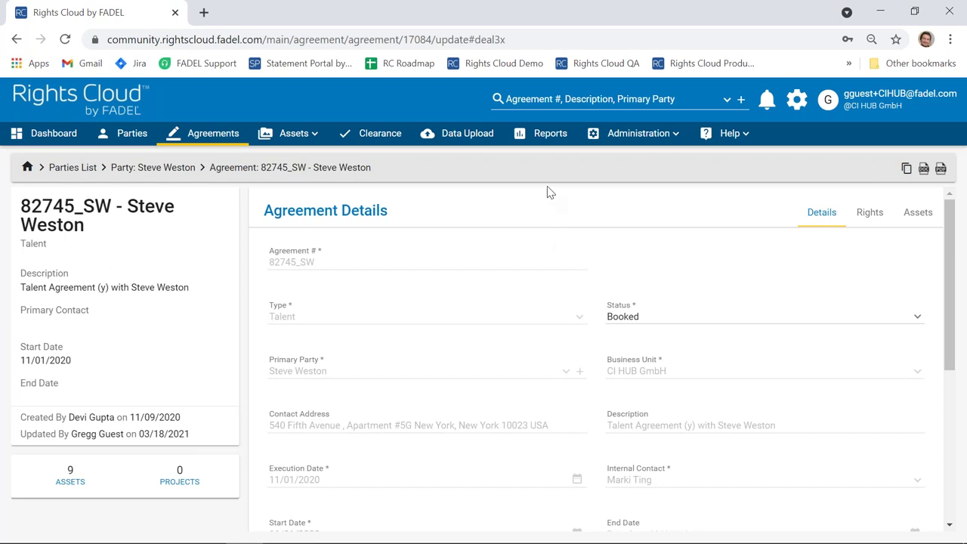
scroll(452, 353, down, 1)
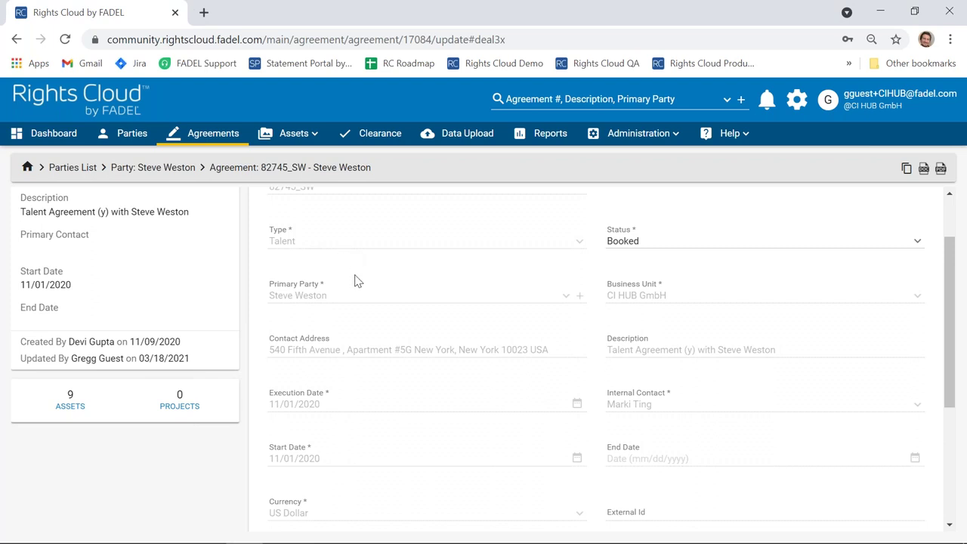
scroll(381, 310, down, 1)
scroll(383, 312, up, 1)
scroll(384, 312, down, 1)
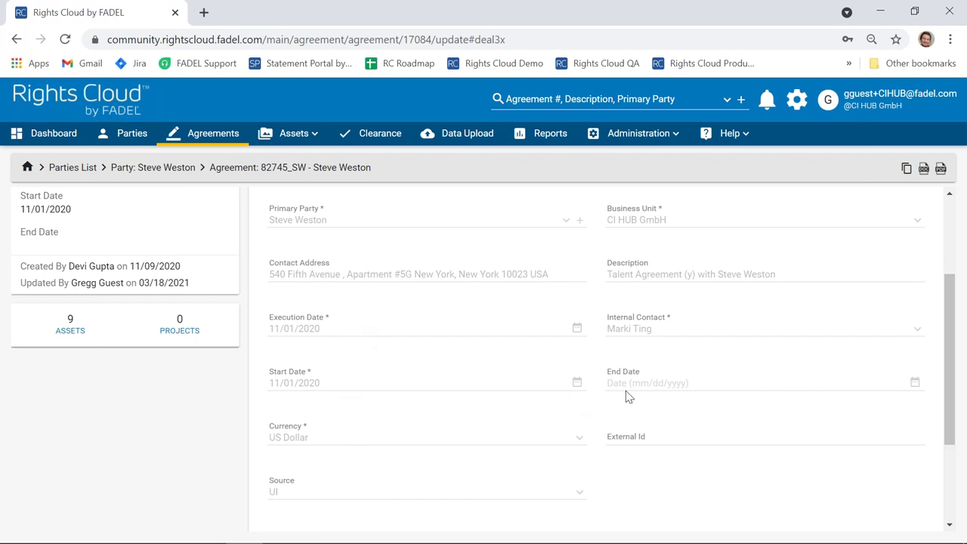
scroll(503, 403, down, 1)
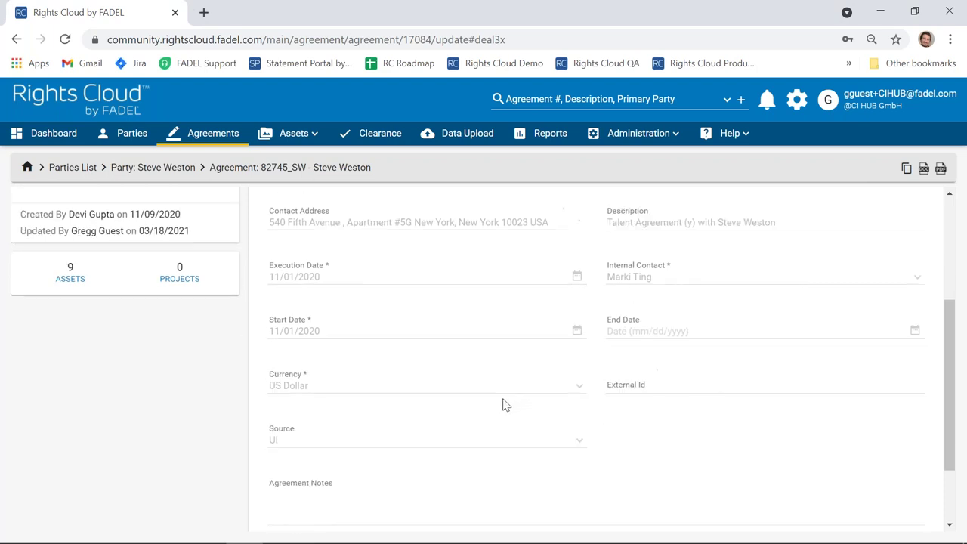
scroll(503, 404, up, 3)
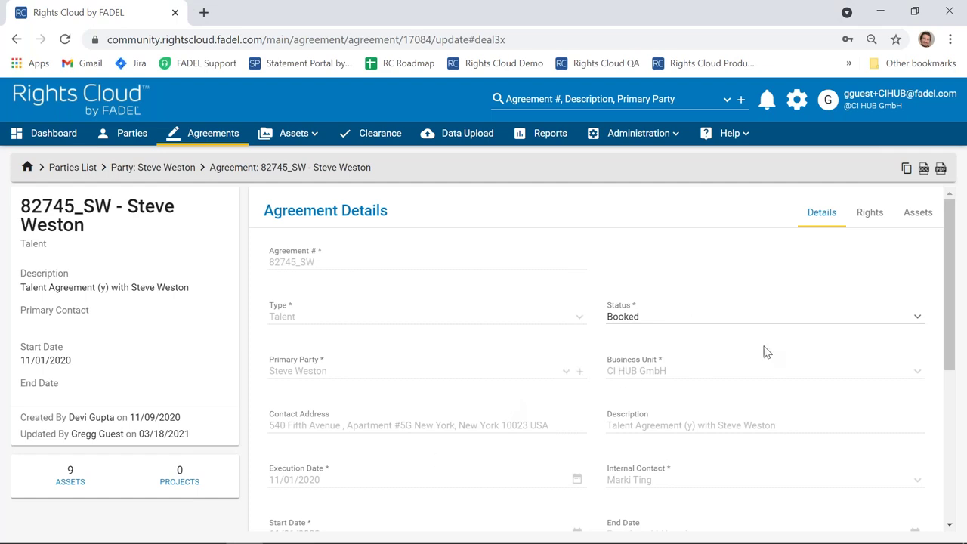
scroll(785, 200, down, 1)
scroll(782, 203, down, 1)
scroll(782, 205, up, 2)
Expand Digital Rights to show Europe and North America with Broadcast, Digital and Social Media uses
click(870, 221)
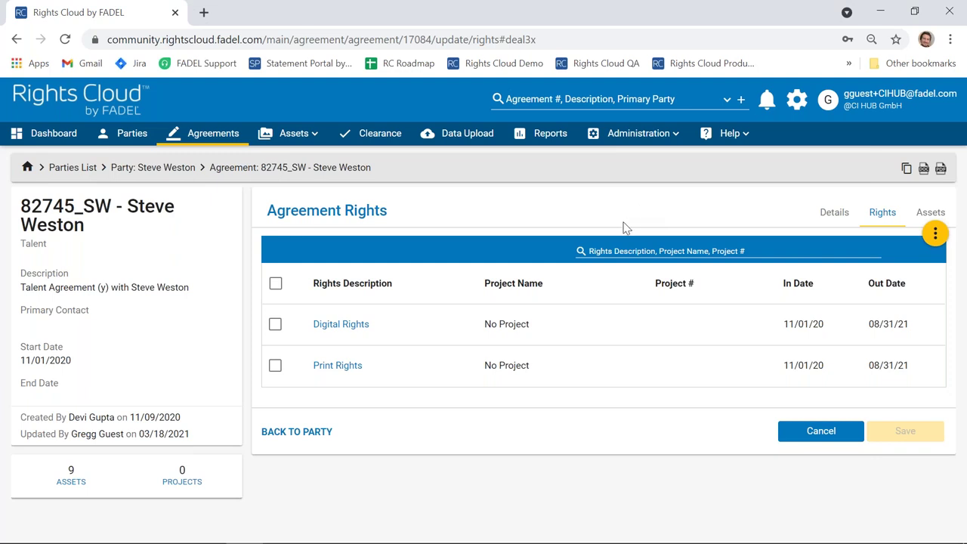
mouse_move(578, 338)
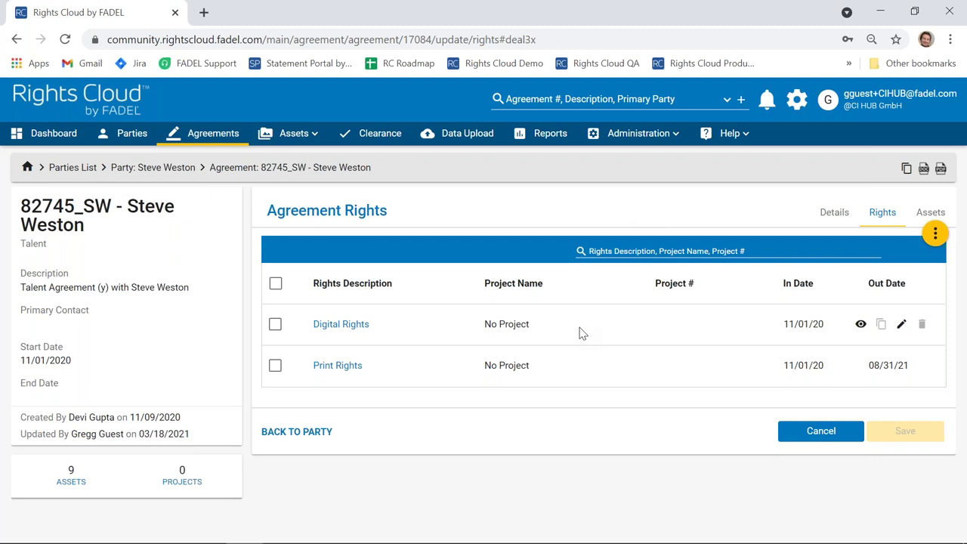
click(580, 328)
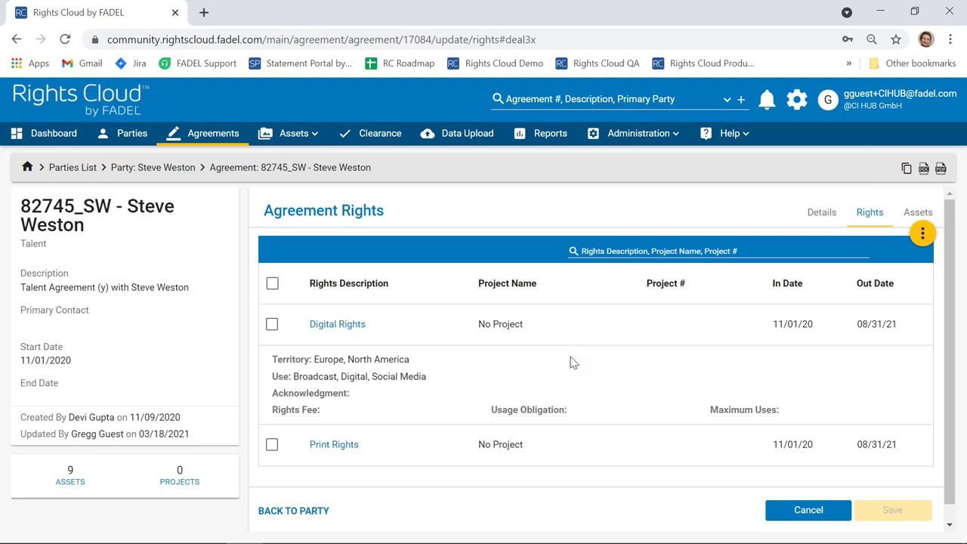
scroll(572, 363, down, 1)
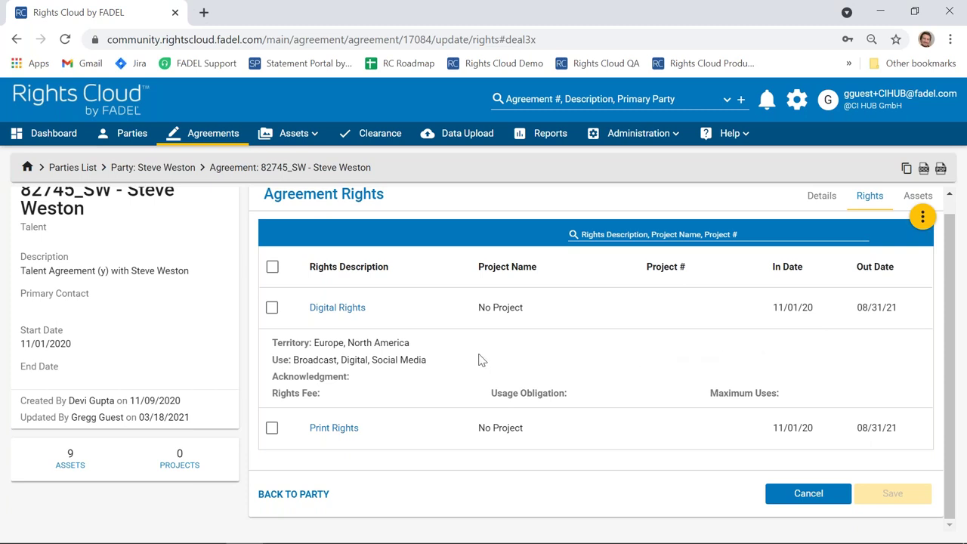
Expand Print Rights to show territory Europe with OOH, Direct Marketing and Print uses
click(568, 435)
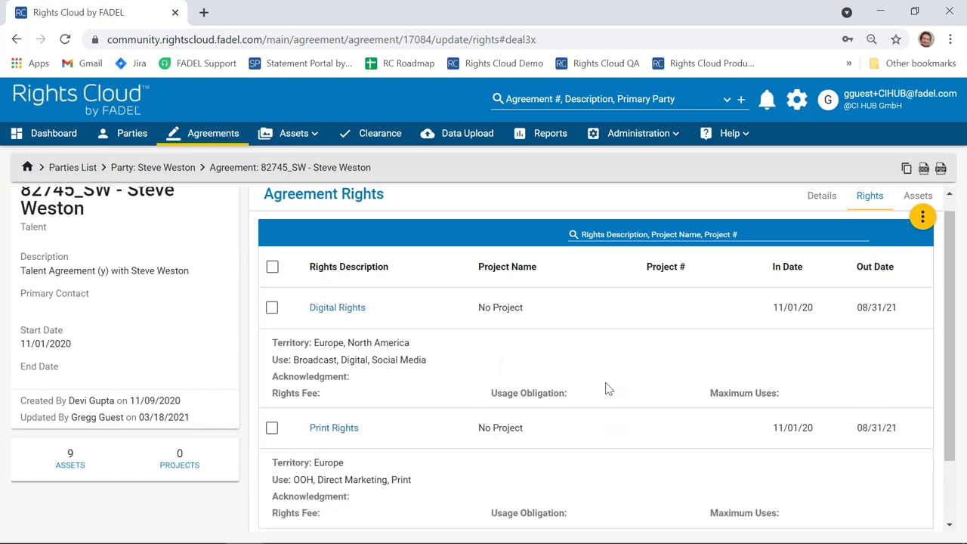
scroll(609, 390, down, 1)
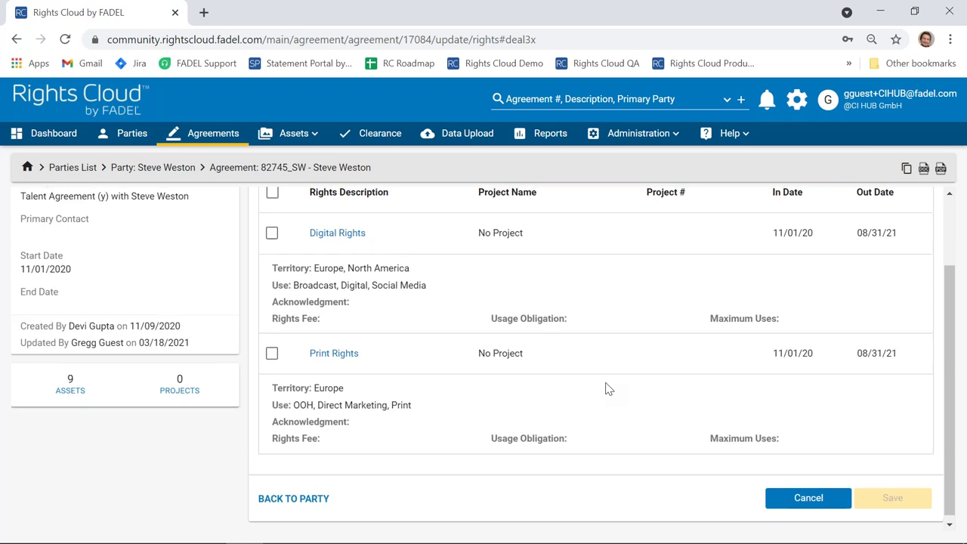
scroll(608, 389, up, 1)
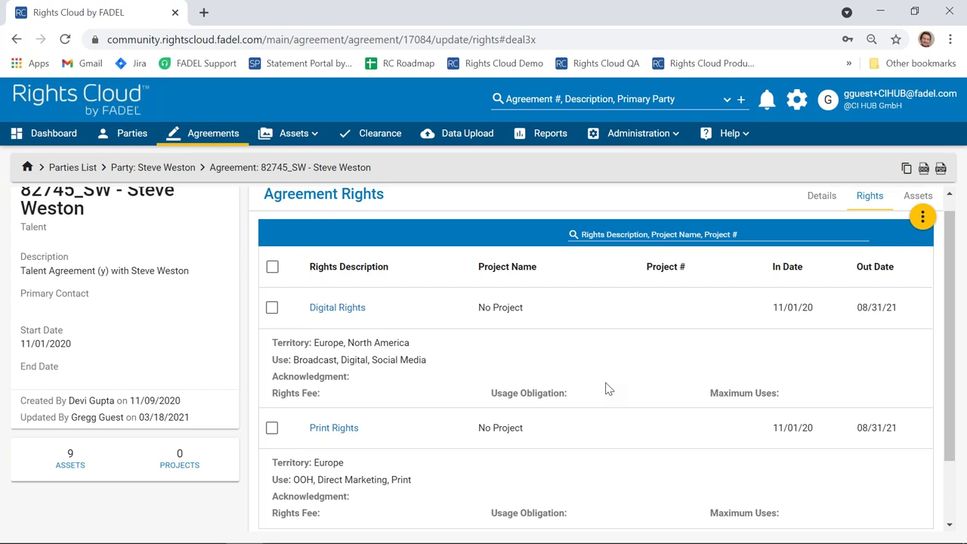
scroll(608, 388, up, 1)
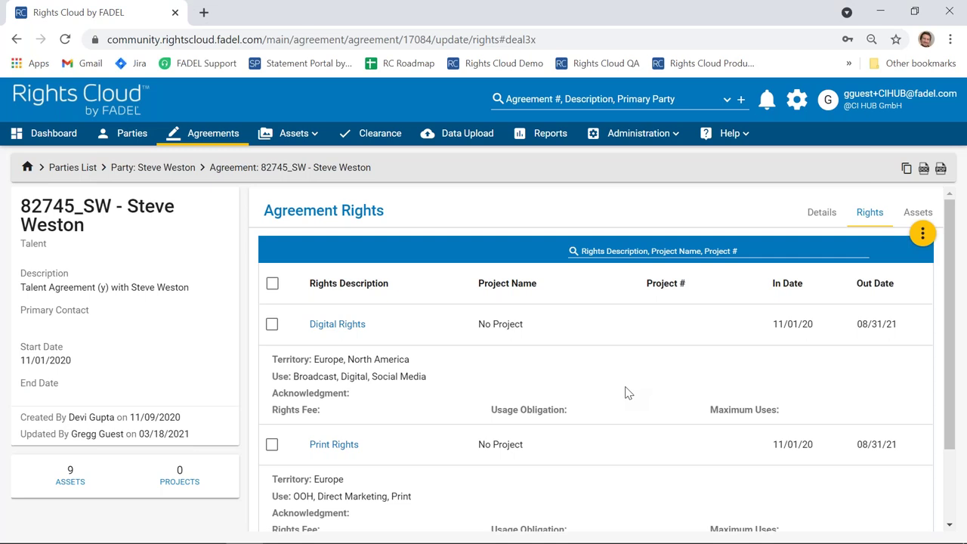
List the agreement's 9 assets, including the striped winter hat photo and Winter Coat Campaign image
click(914, 213)
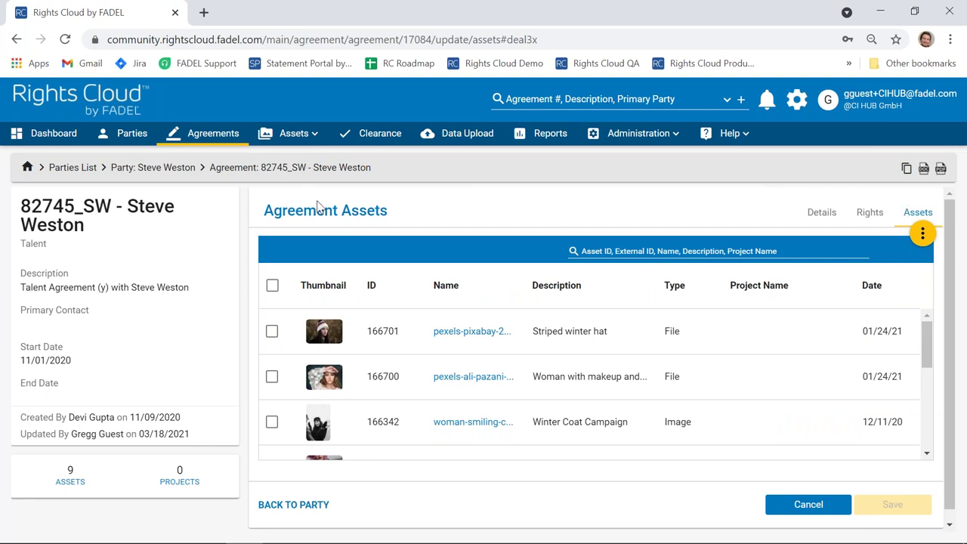
scroll(478, 403, down, 2)
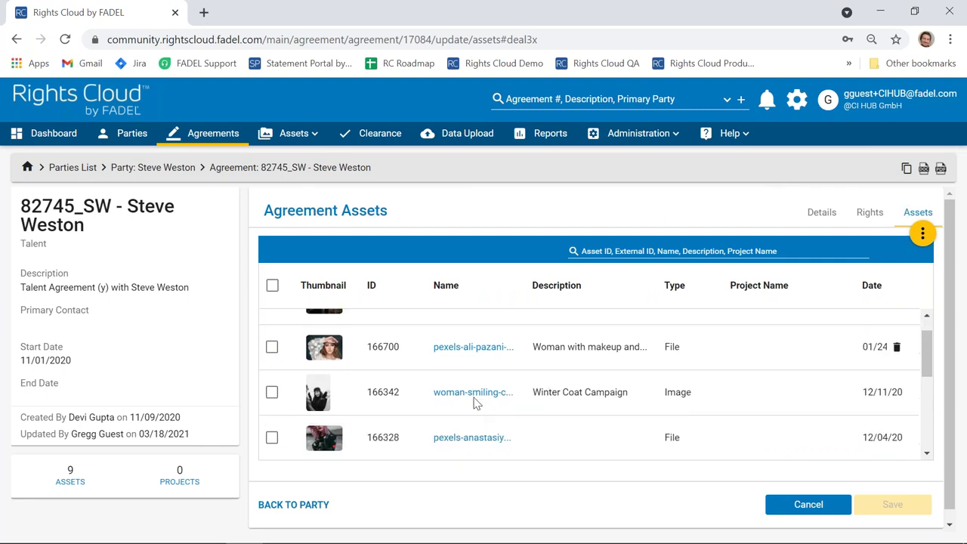
scroll(475, 385, up, 1)
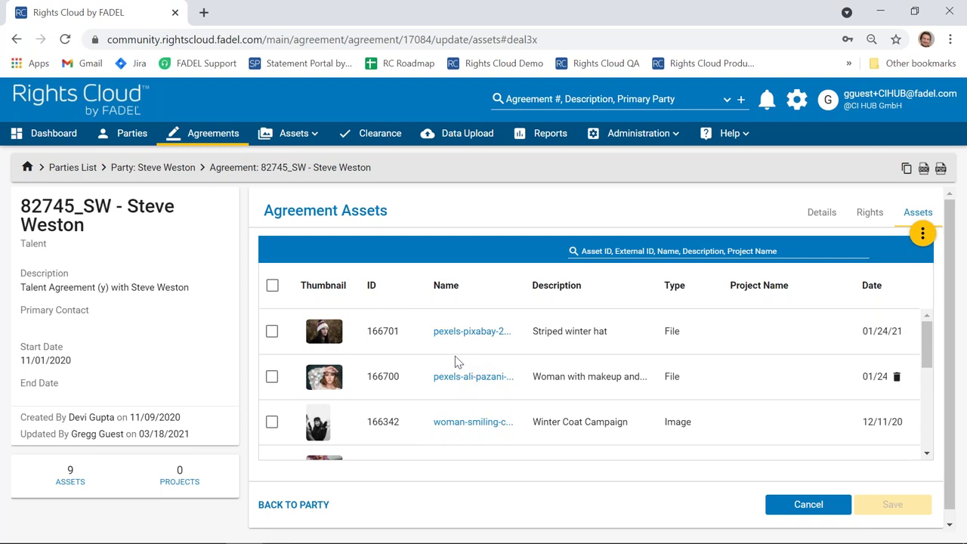
mouse_move(323, 338)
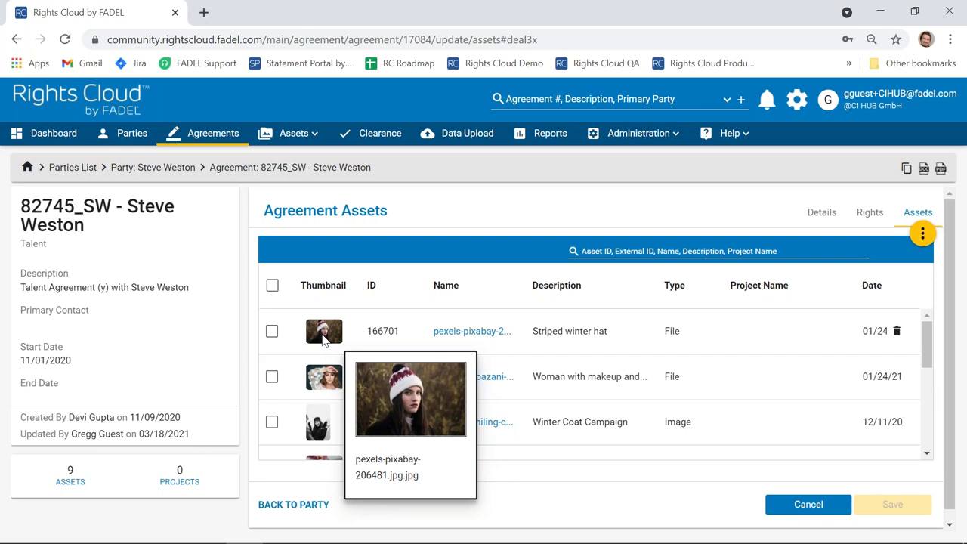
Open asset pexels-pixabay-206481.jpg and check its External Id and Aprimo External URL
click(442, 332)
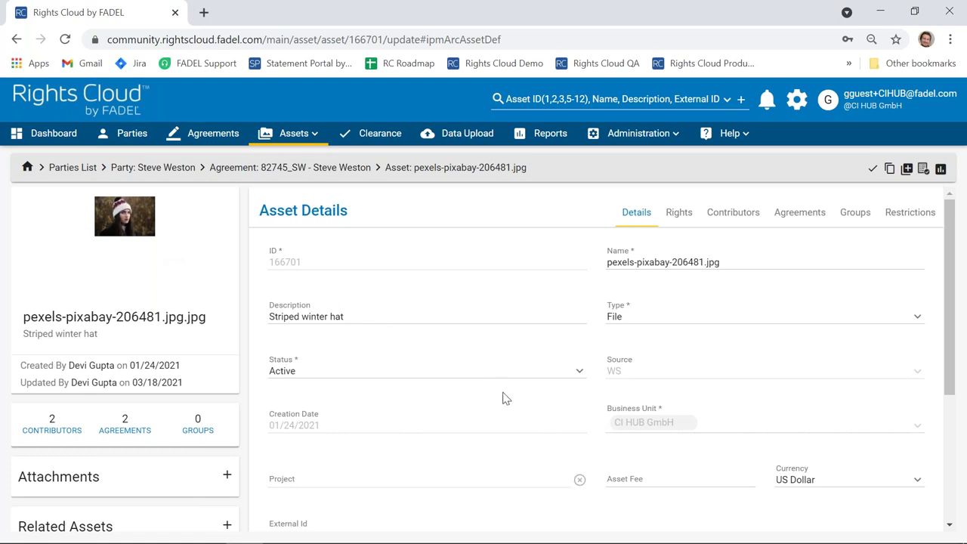
scroll(504, 397, down, 2)
drag(477, 388, 248, 381)
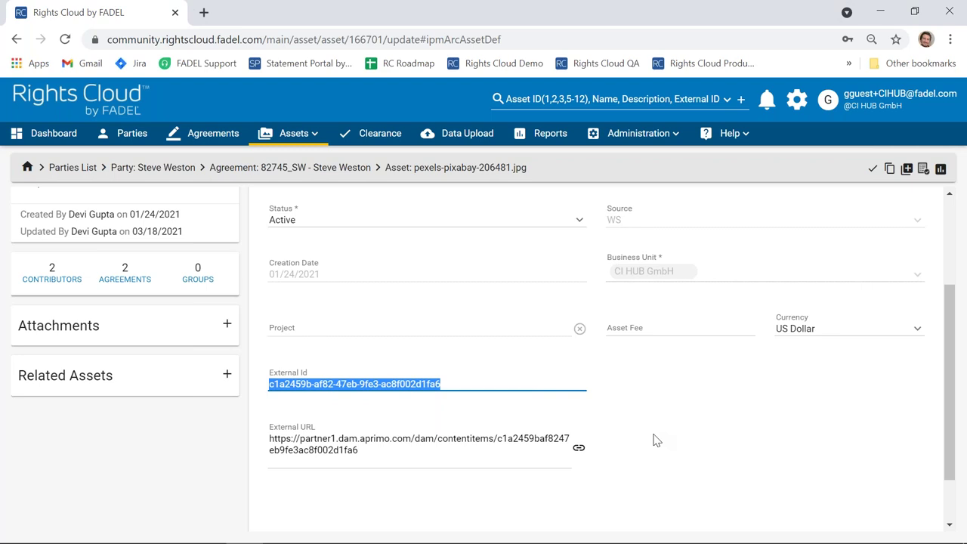
scroll(656, 441, up, 3)
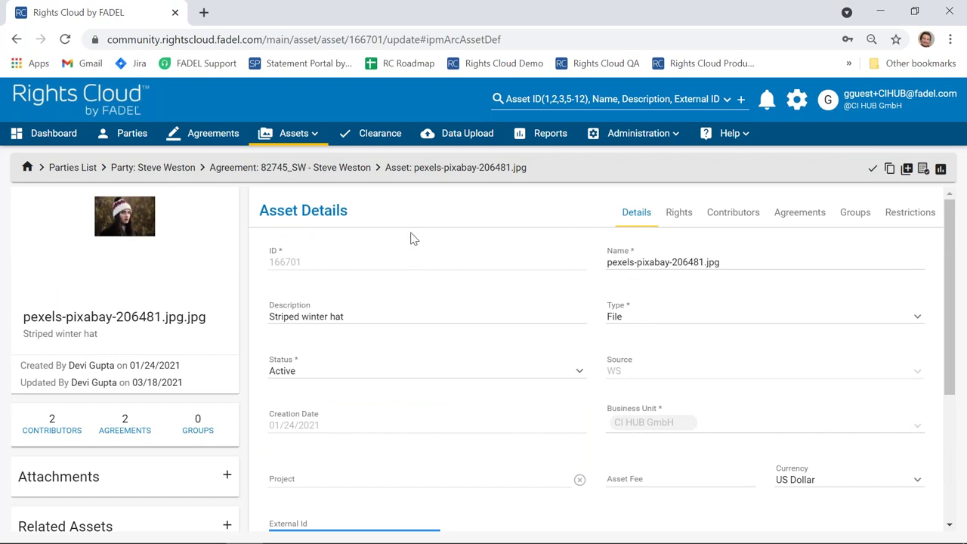
List the two agreements tied to the striped winter hat asset
click(801, 215)
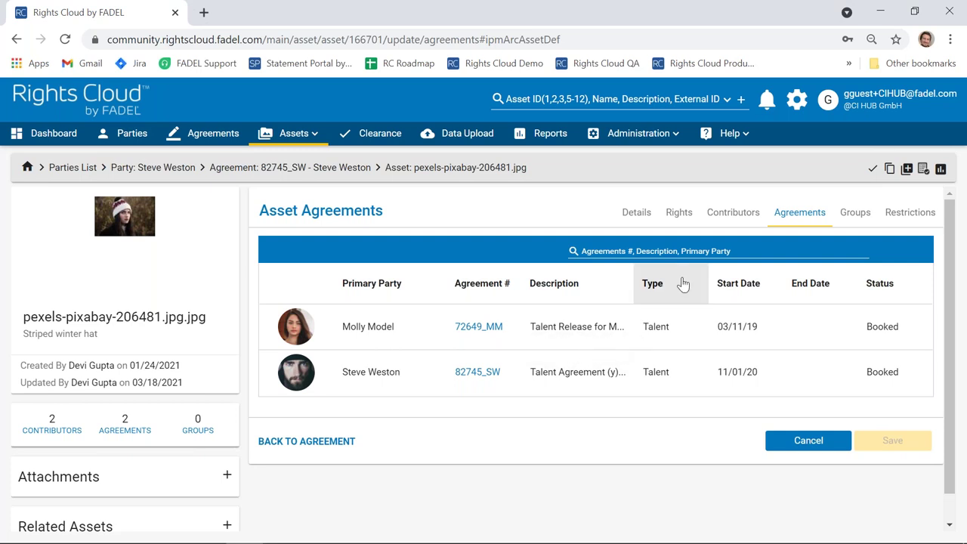
Check the winter hat asset's contributors, then its rights with territories, uses and in/out dates
click(732, 212)
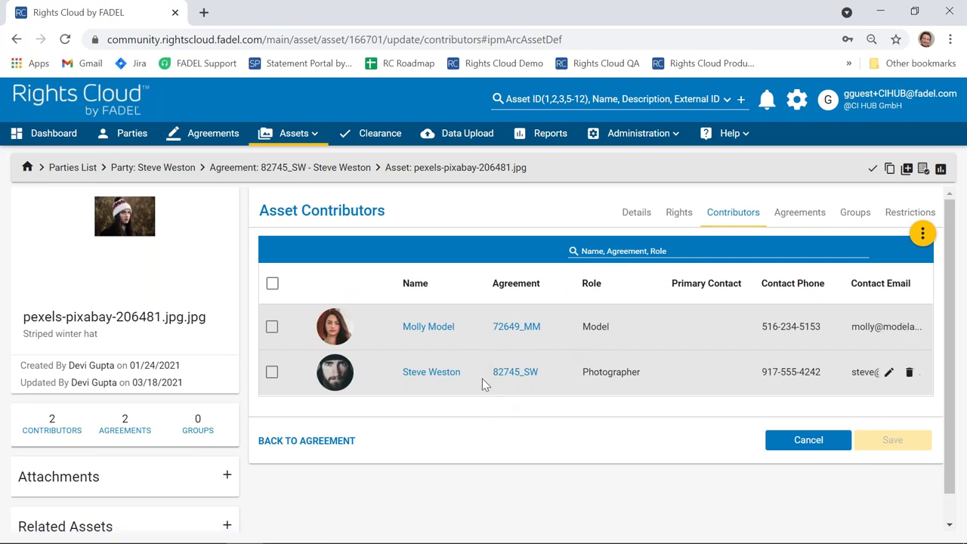
click(678, 214)
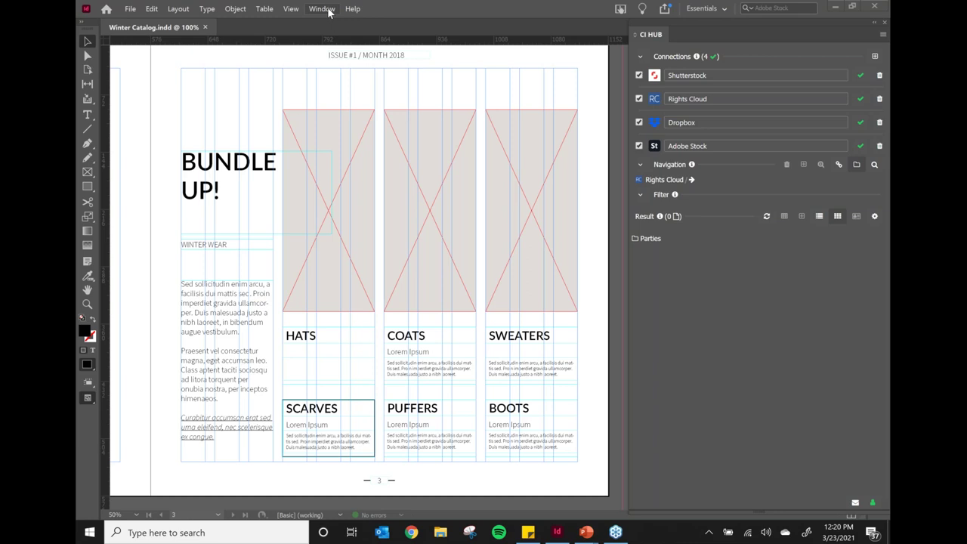
Show the CI HUB panel via Window > Extensions and begin adding a new connection
click(328, 11)
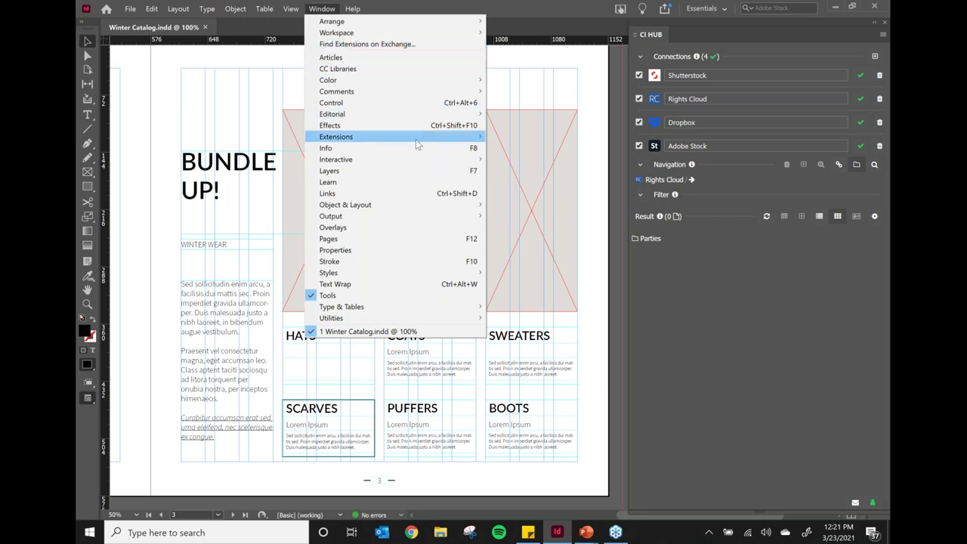
mouse_move(424, 142)
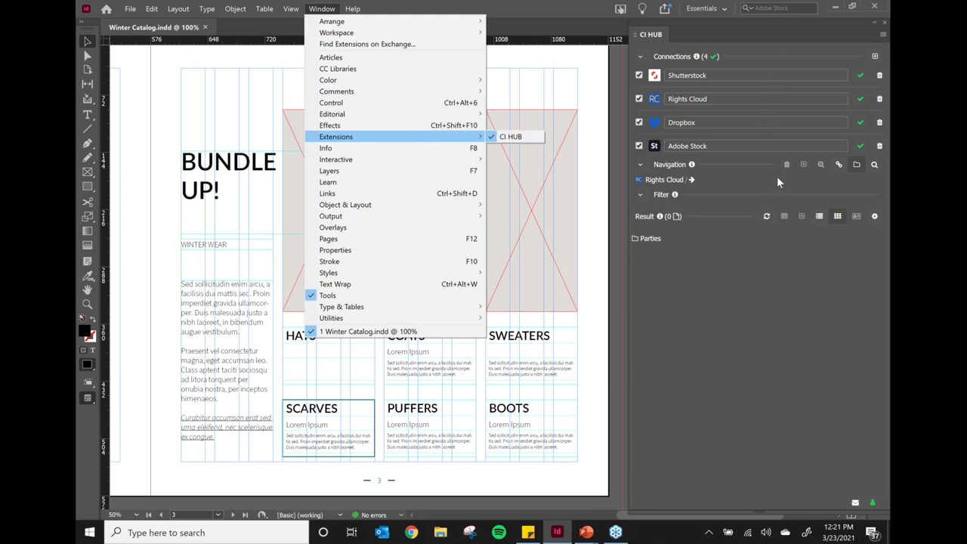
click(790, 325)
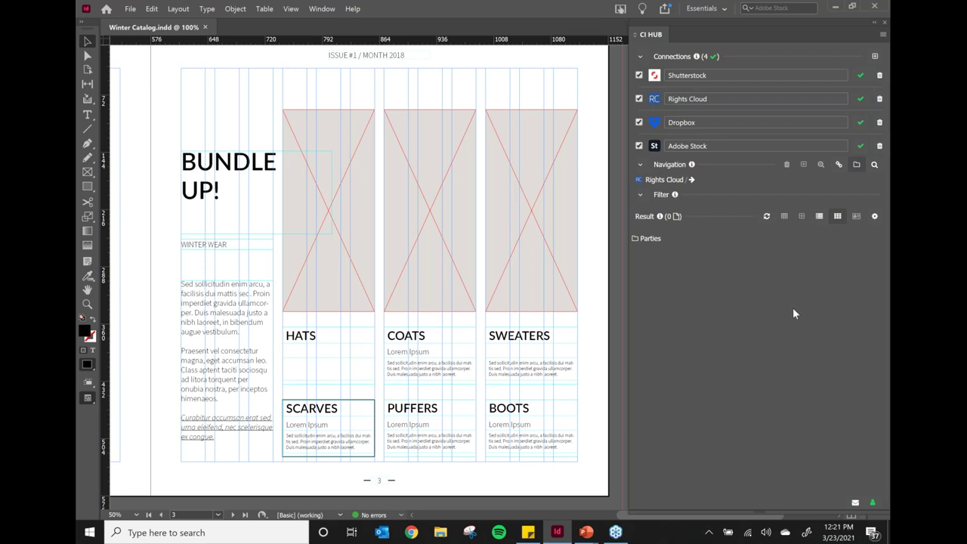
click(875, 59)
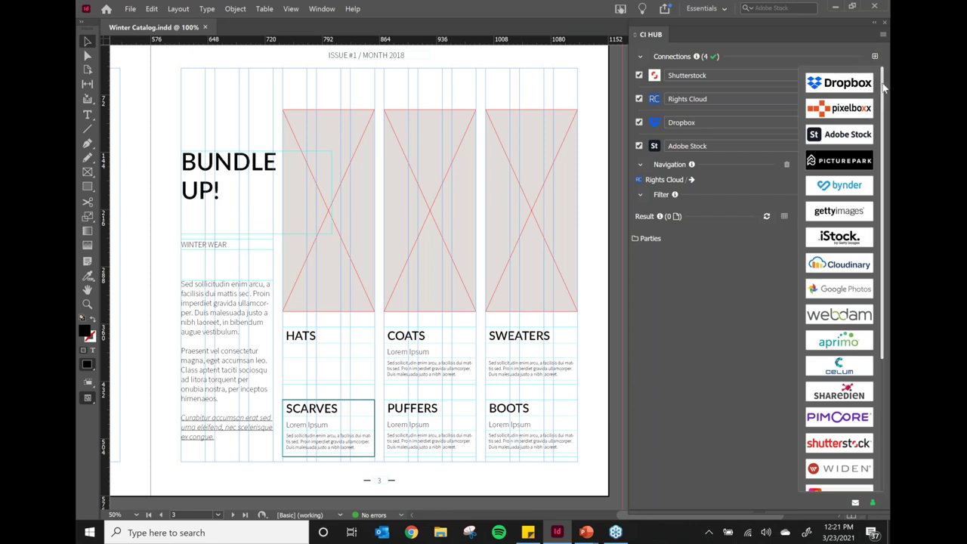
mouse_move(884, 89)
mouse_down()
mouse_move(880, 230)
mouse_move(887, 77)
mouse_up()
drag(888, 81, 884, 196)
drag(890, 85, 890, 240)
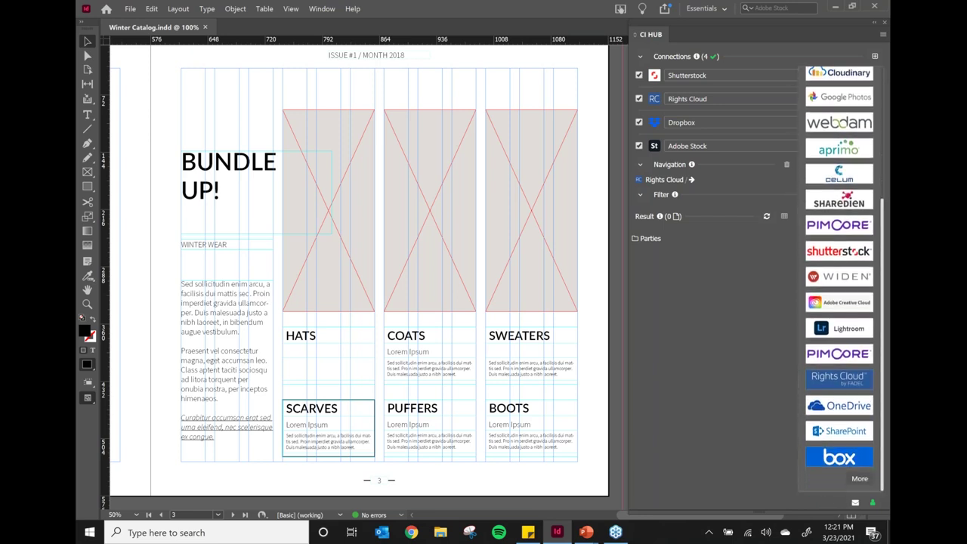
Connect CI HUB to Aprimo using the pasted partner portal URL, then close the success page
click(839, 151)
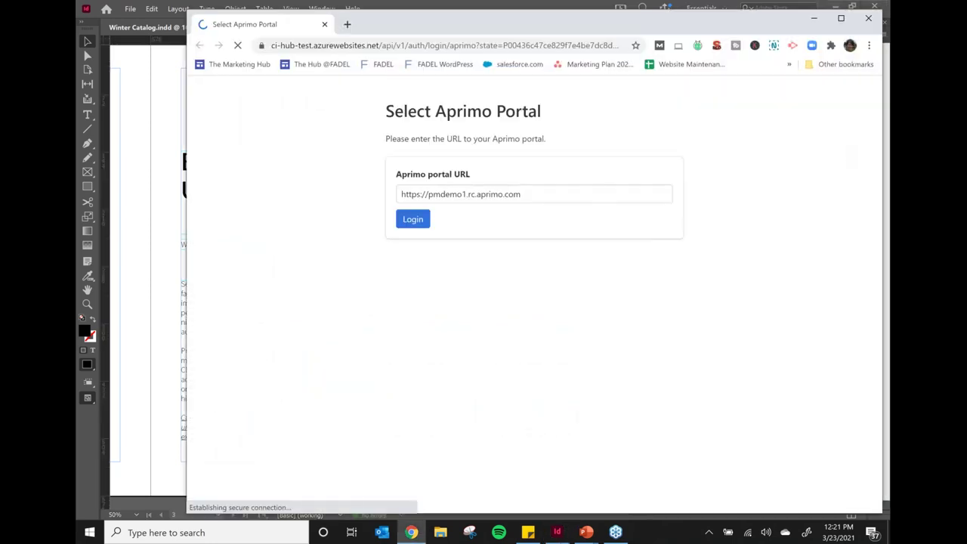
click(565, 194)
key(ctrl+a)
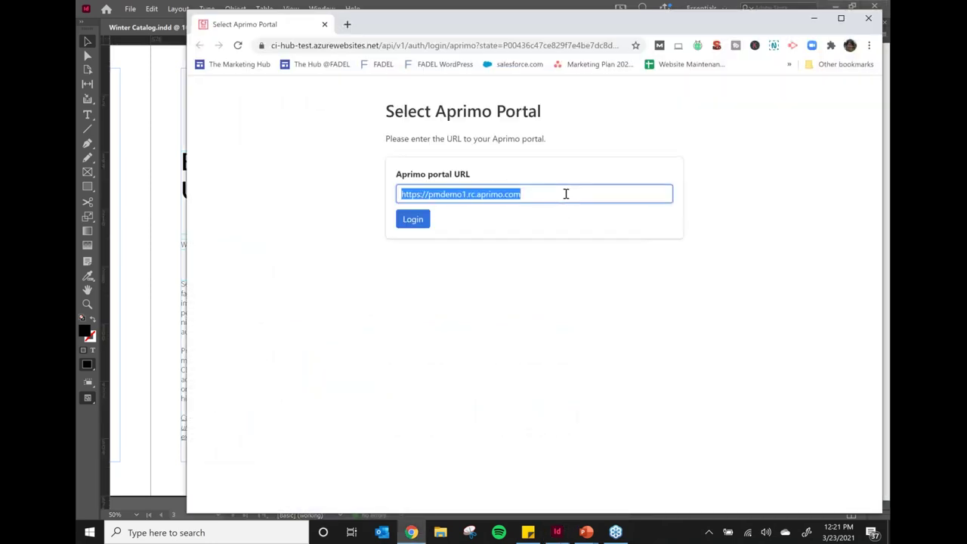
text(https://partner1.aprimo.com/Aprimo/)
click(417, 219)
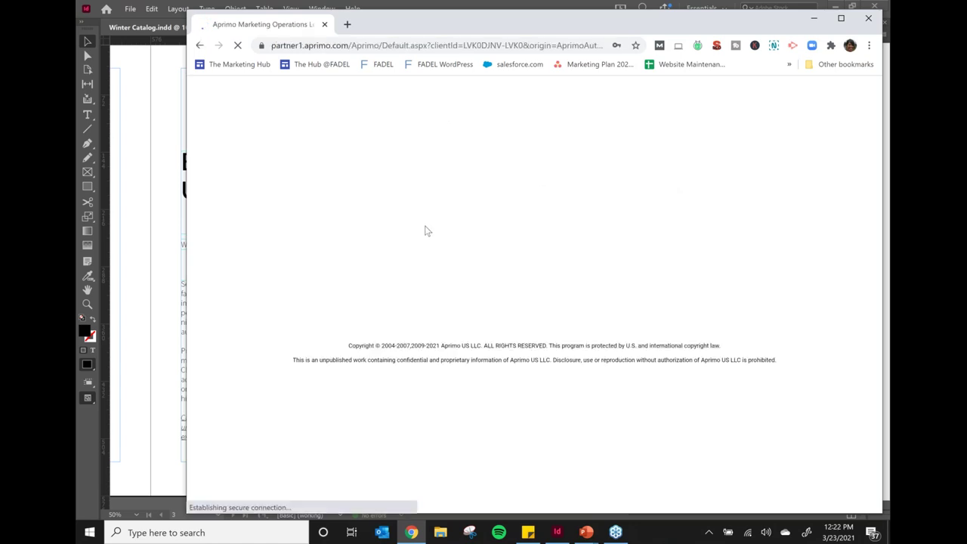
click(869, 19)
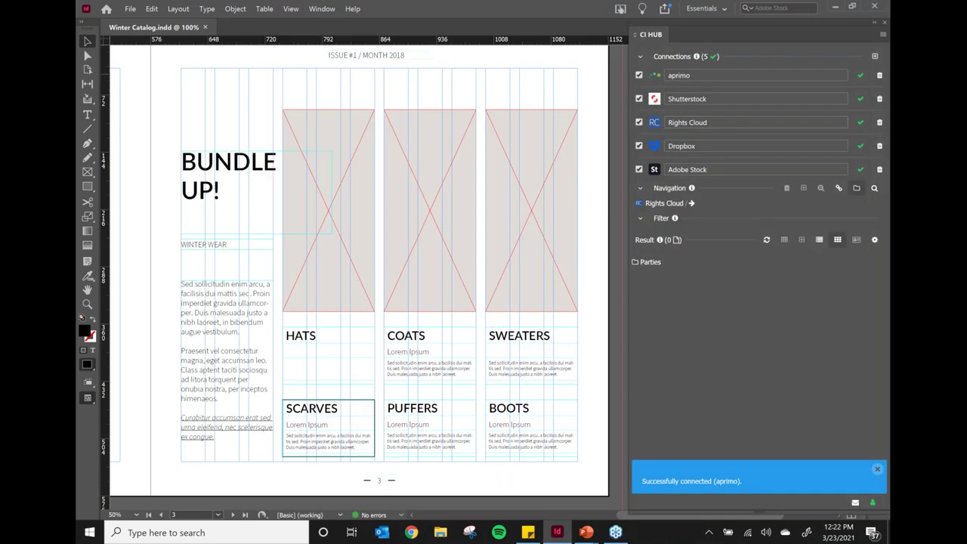
Switch browsing to the aprimo connection and look through the list of connectable services
click(662, 204)
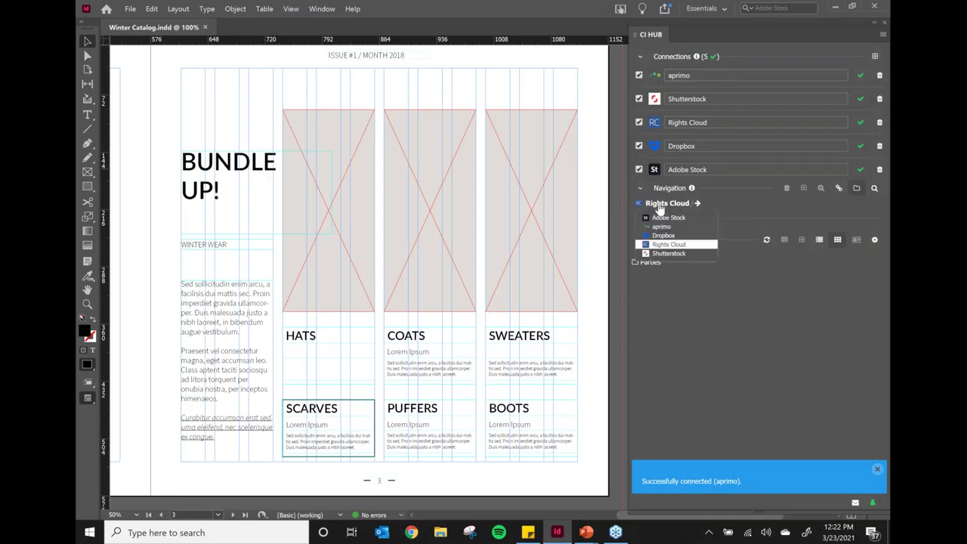
click(658, 227)
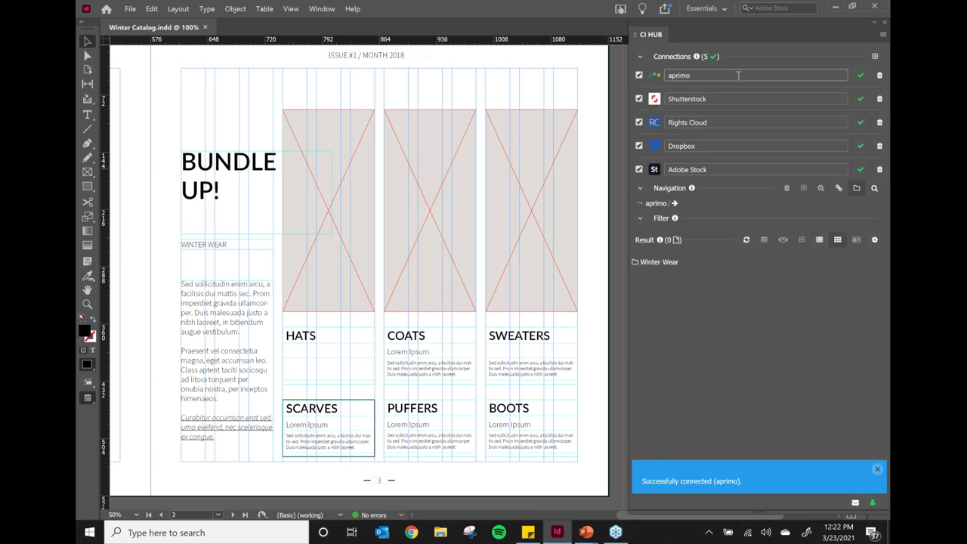
click(875, 56)
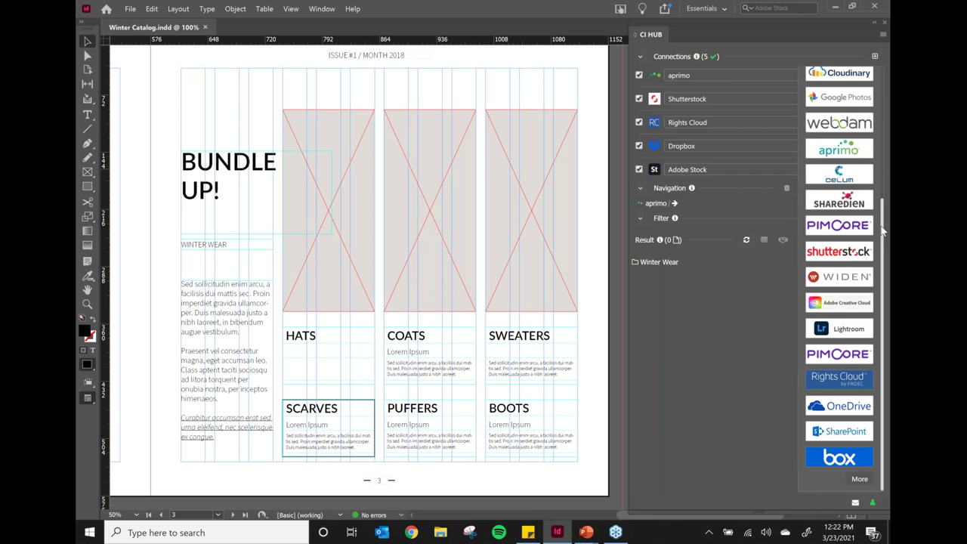
scroll(839, 280, up, 5)
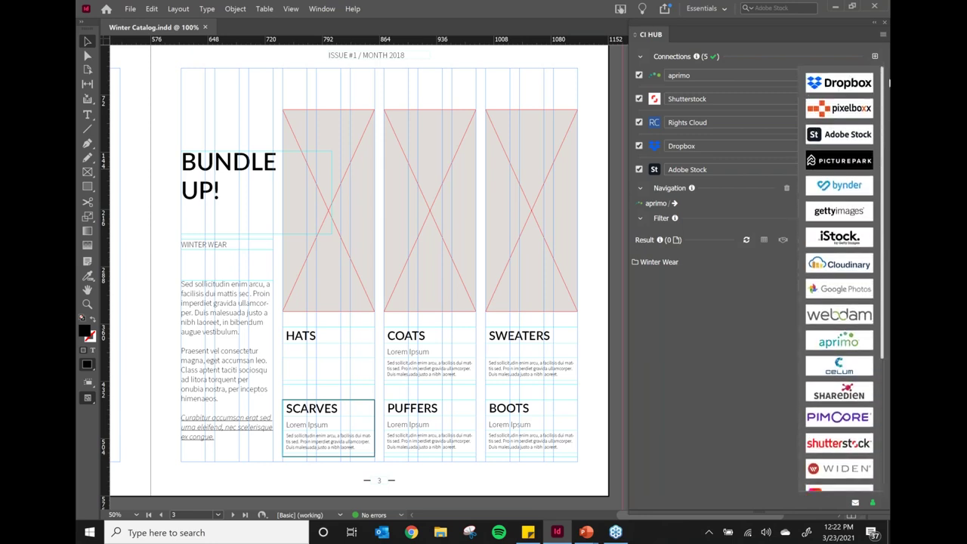
scroll(889, 110, down, 3)
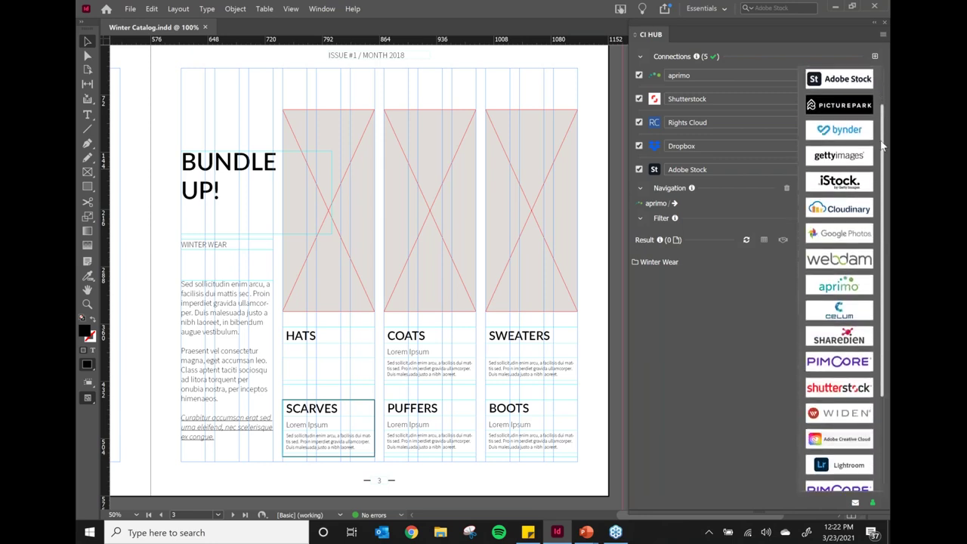
scroll(885, 170, down, 5)
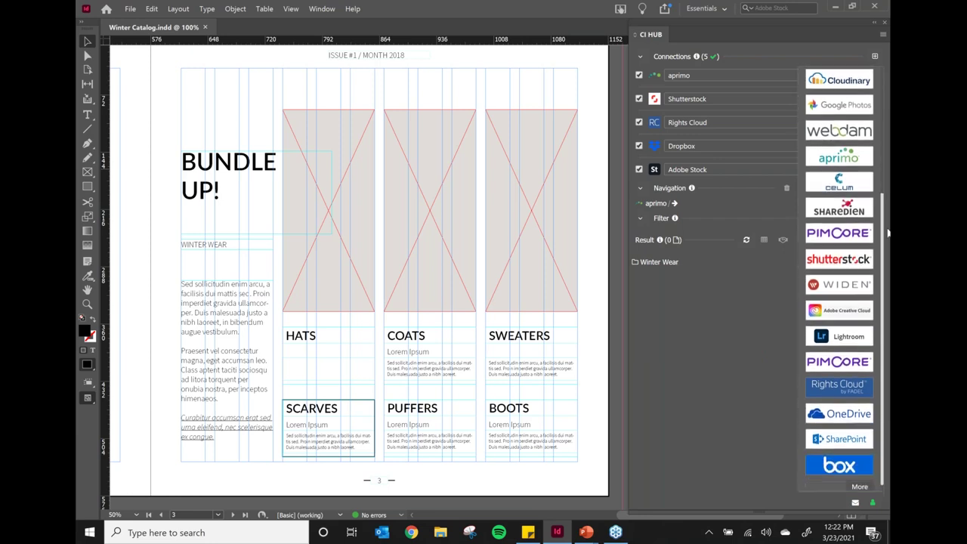
scroll(889, 205, up, 8)
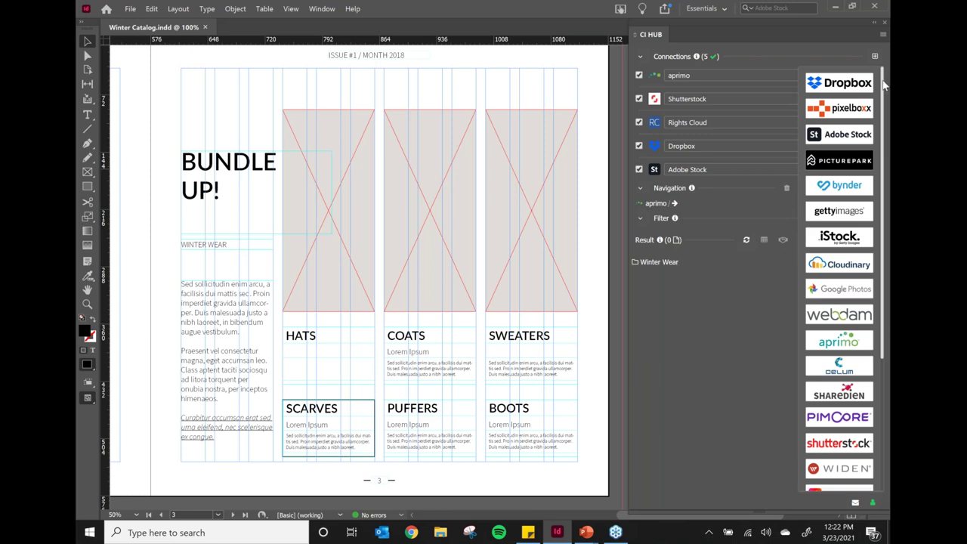
scroll(885, 106, down, 3)
drag(886, 138, 885, 225)
scroll(885, 196, up, 3)
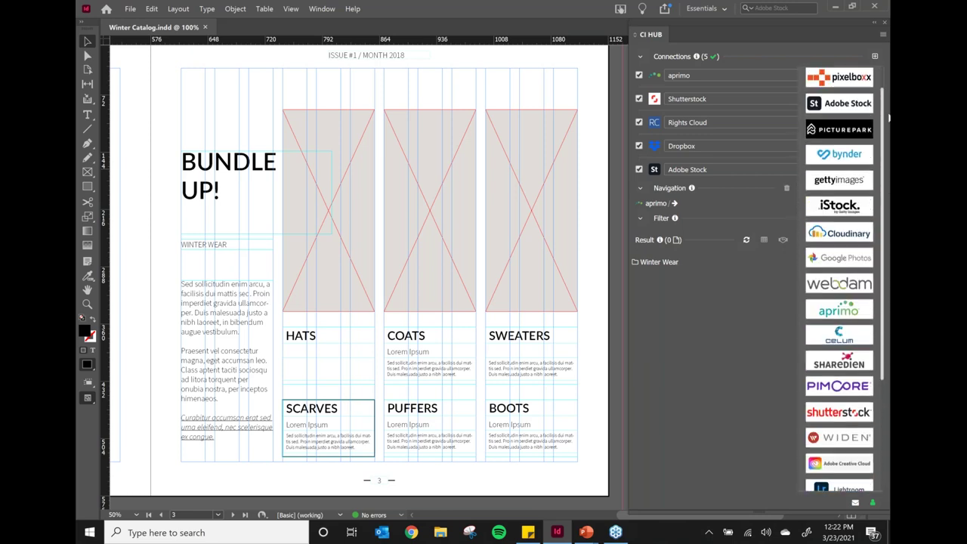
scroll(886, 114, down, 3)
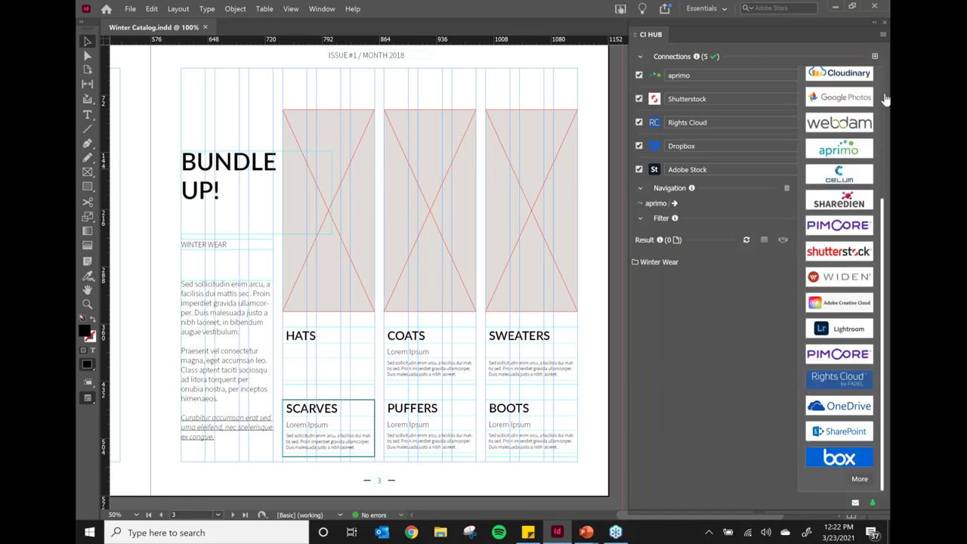
Return to the aprimo connection and open its Winter Wear folder
click(875, 56)
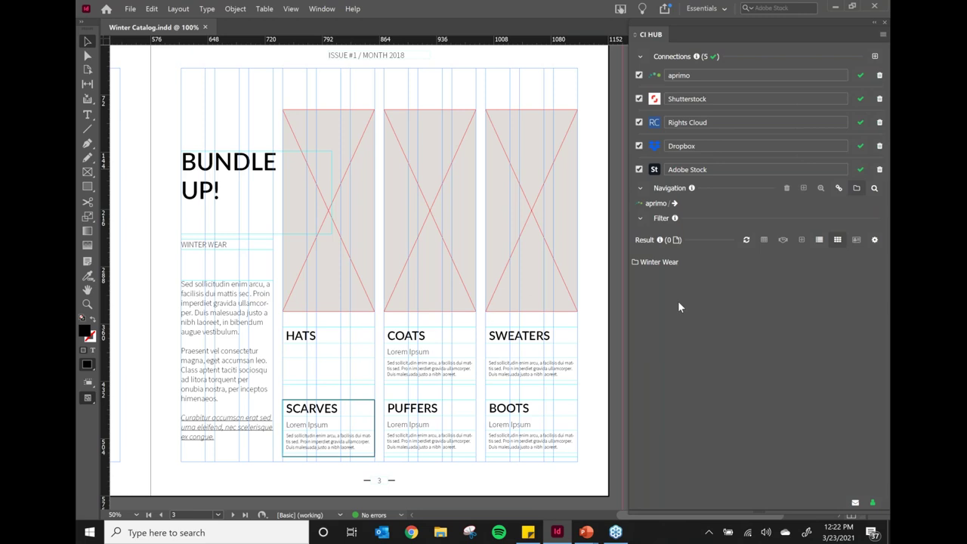
click(655, 203)
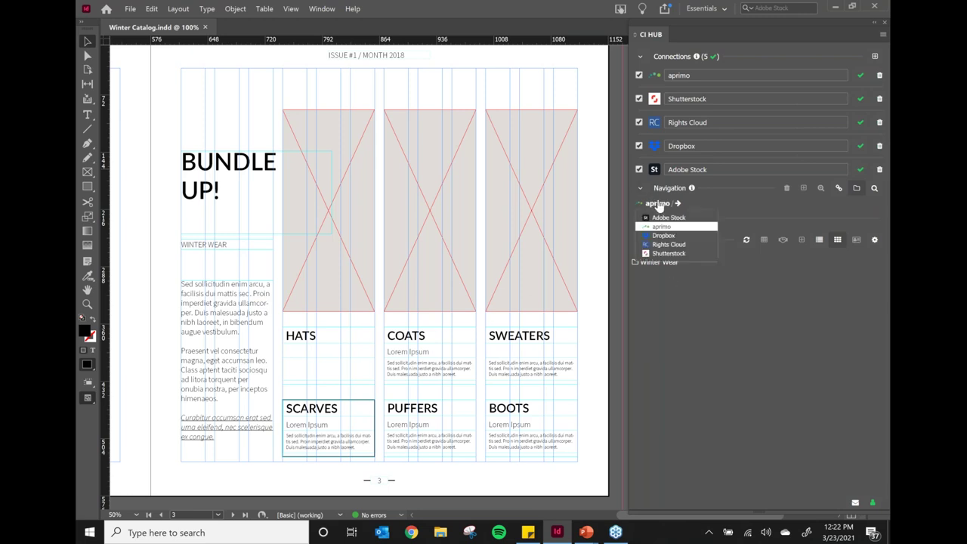
click(697, 269)
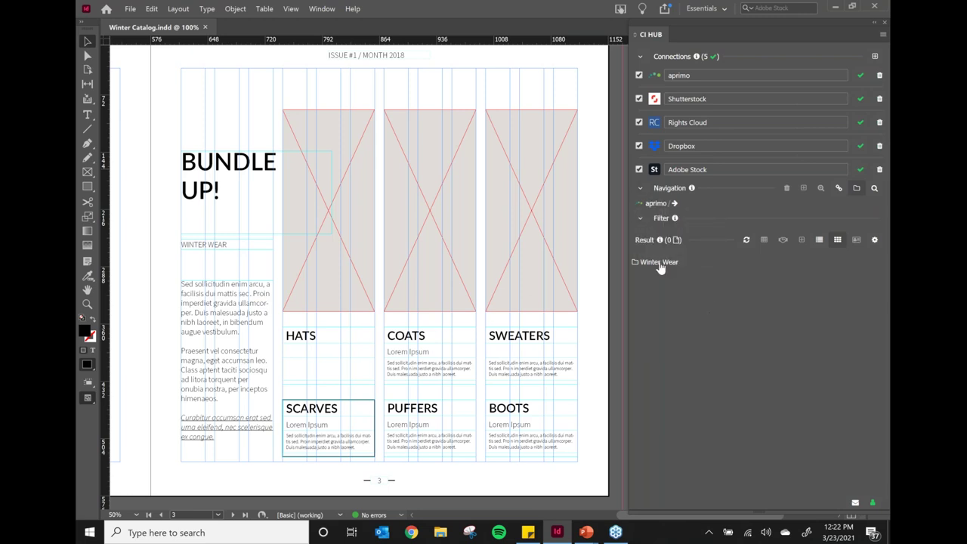
click(660, 264)
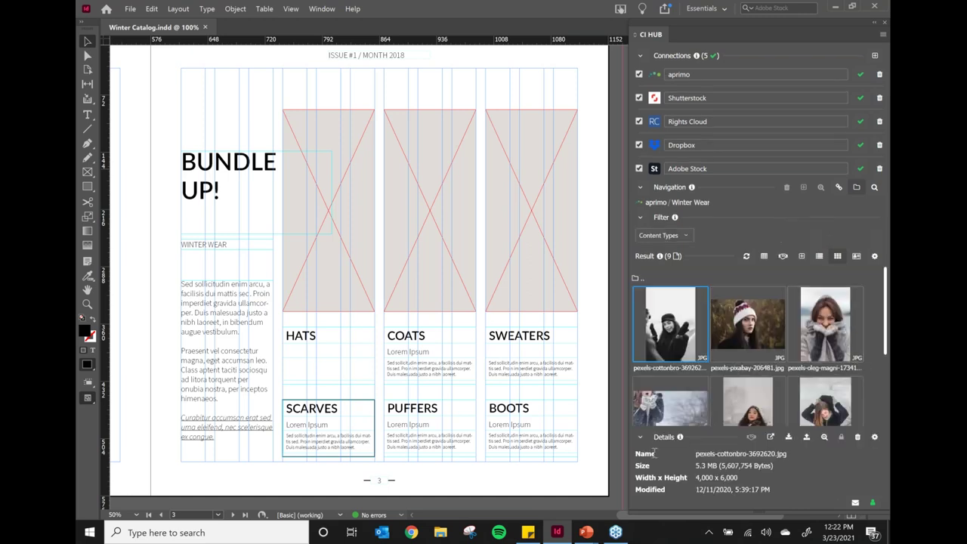
Collapse Details and scroll through the nine Winter Wear thumbnails
click(640, 436)
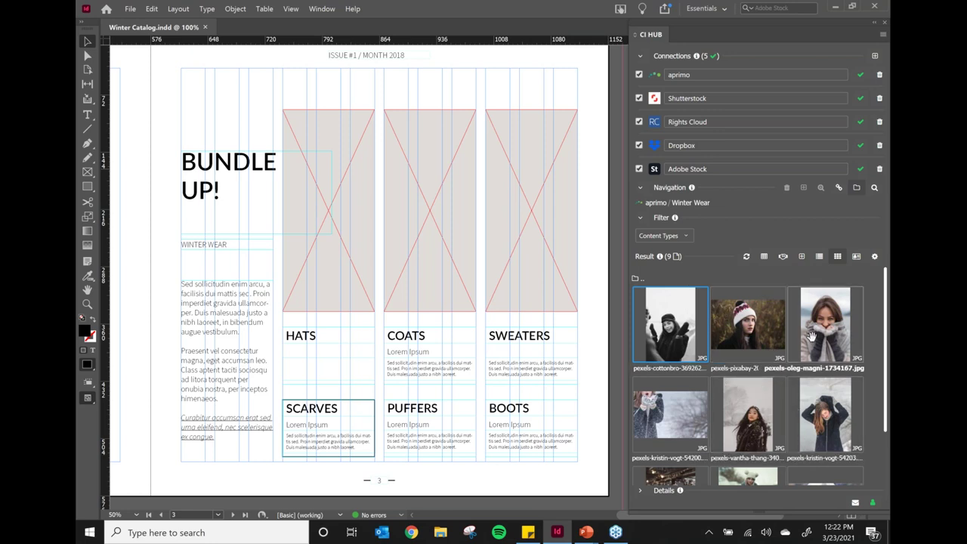
scroll(778, 352, down, 3)
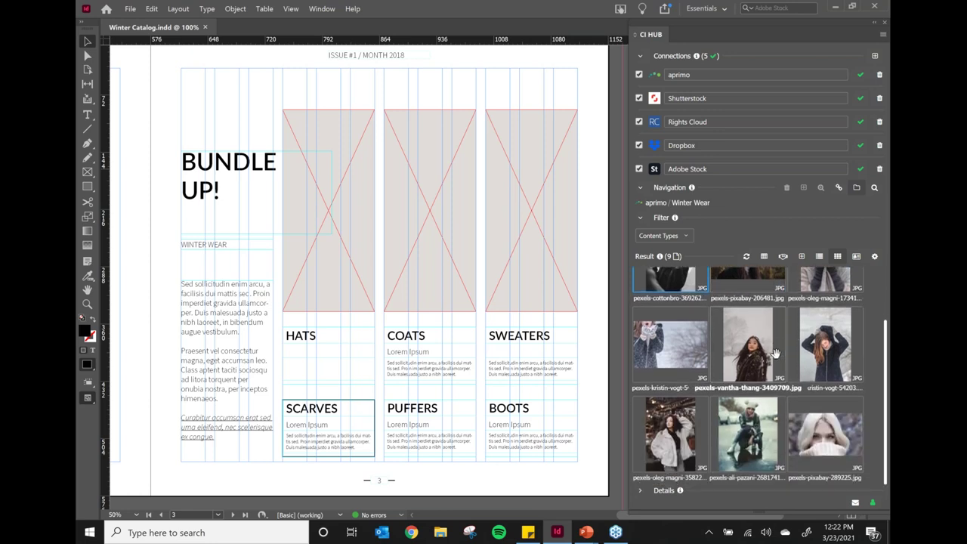
scroll(774, 352, up, 3)
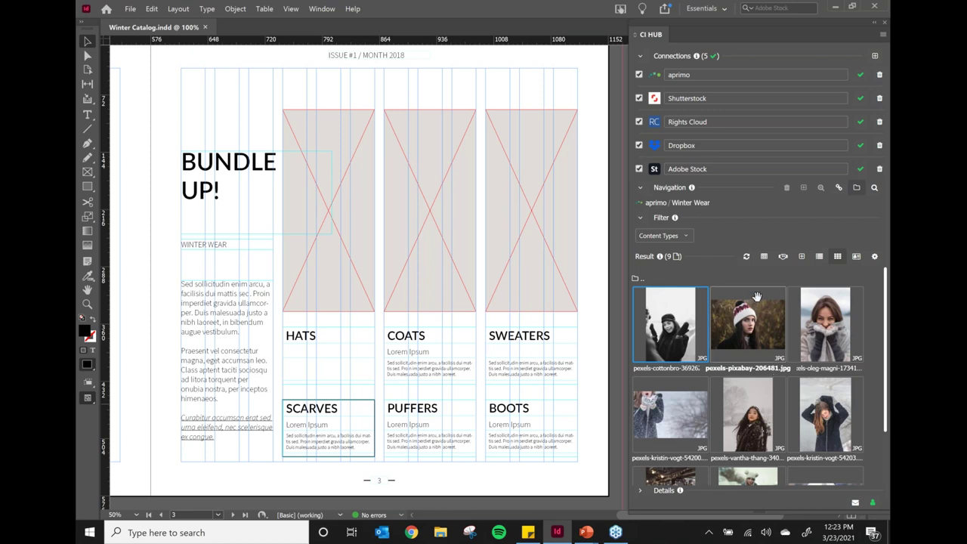
Open the rights check for the images and set Territory to Europe
click(783, 259)
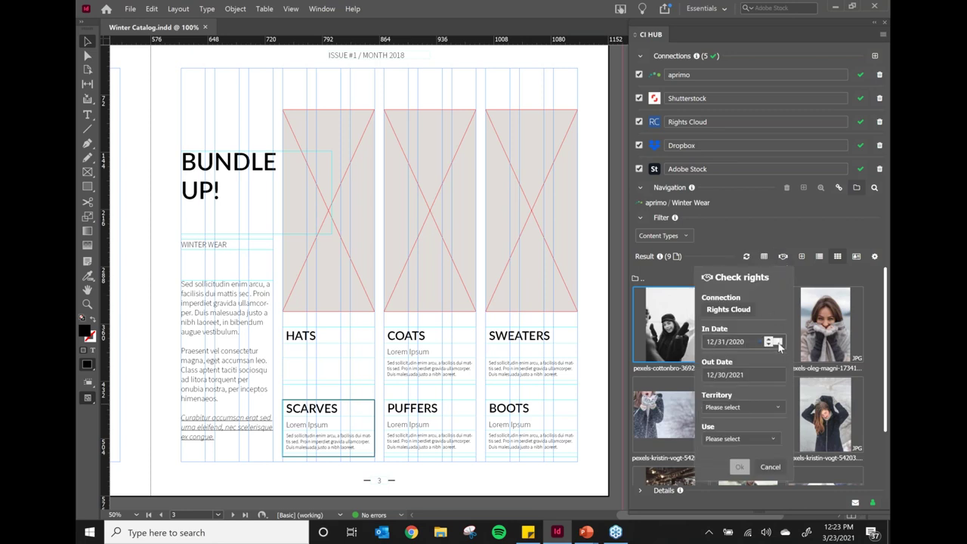
click(779, 408)
scroll(732, 401, down, 2)
click(727, 385)
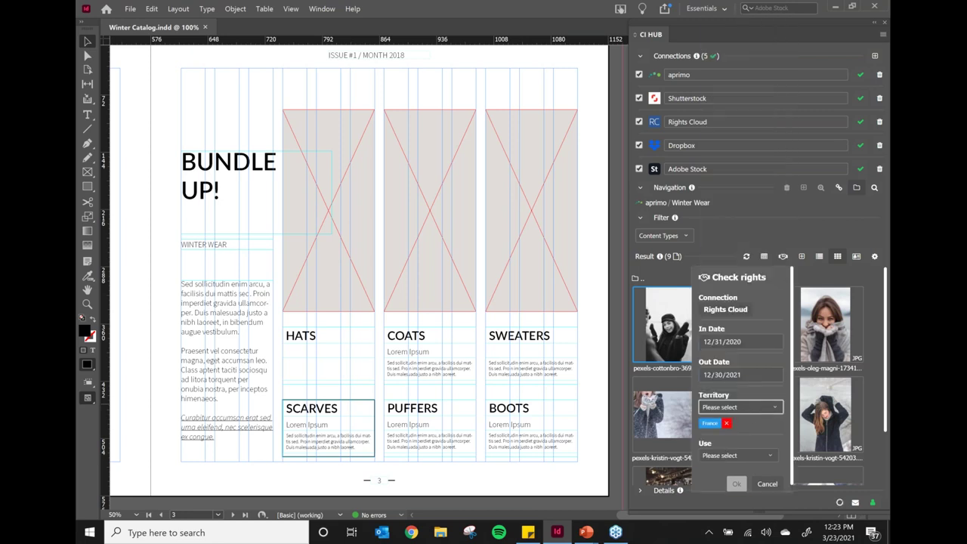
click(726, 423)
click(775, 408)
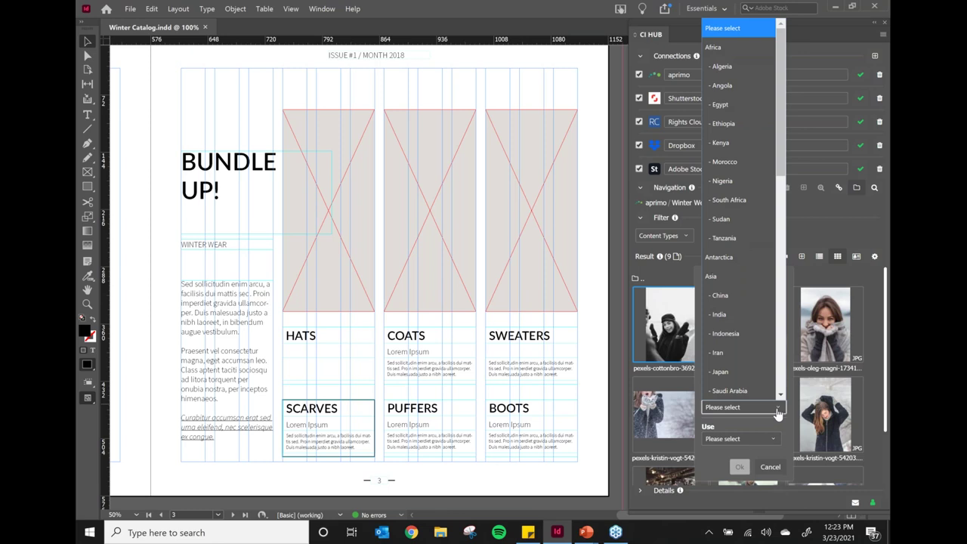
scroll(756, 400, down, 3)
click(722, 356)
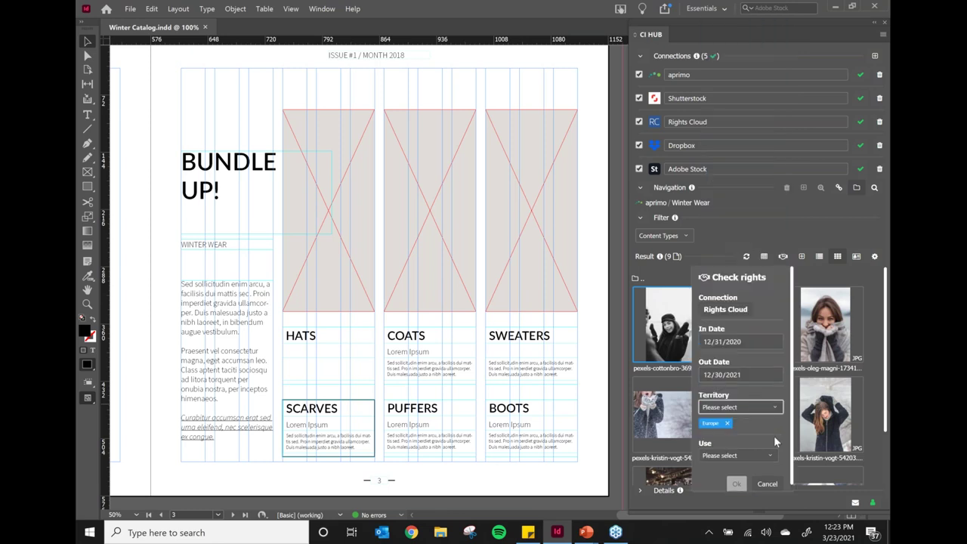
Add Digital and Social Media as uses and run the rights check
click(769, 455)
key(d)
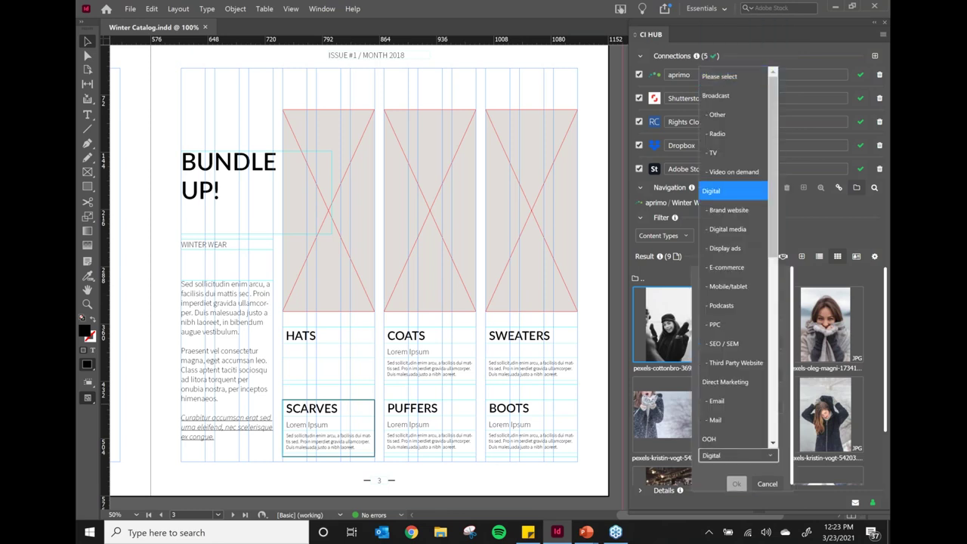
click(715, 192)
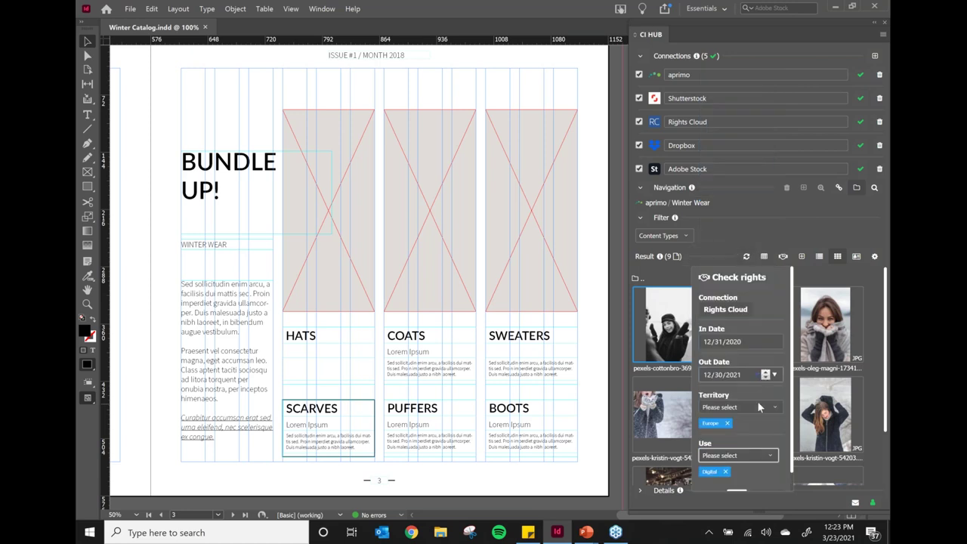
key(s)
scroll(764, 470, down, 2)
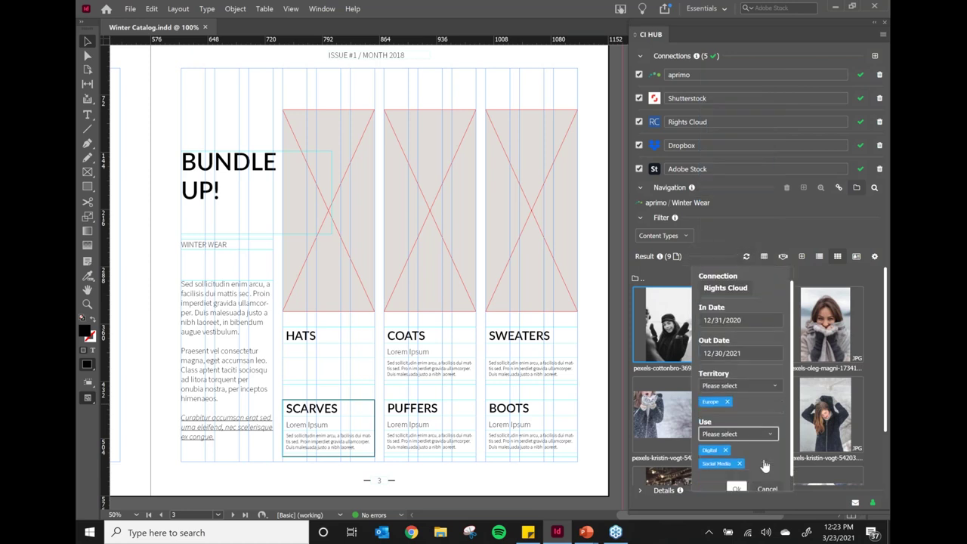
click(736, 478)
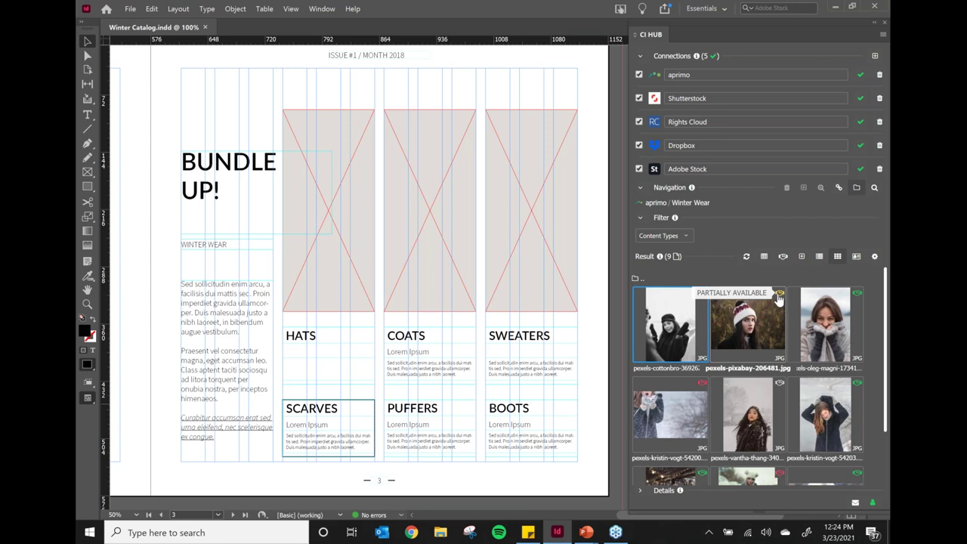
Open pexels-pixabay-206481.jpg's details and inspect its partially available Europe rights bar
double_click(760, 324)
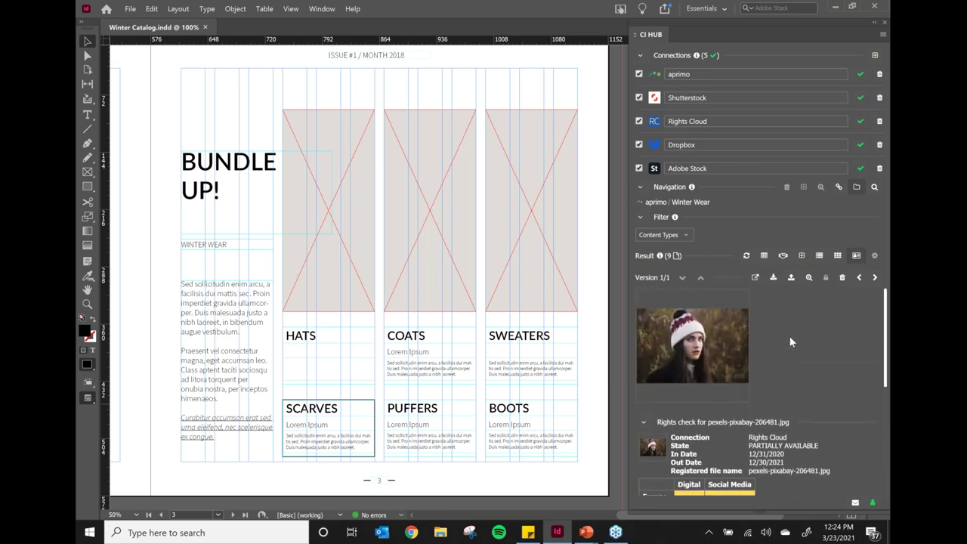
scroll(789, 336, down, 1)
mouse_move(690, 441)
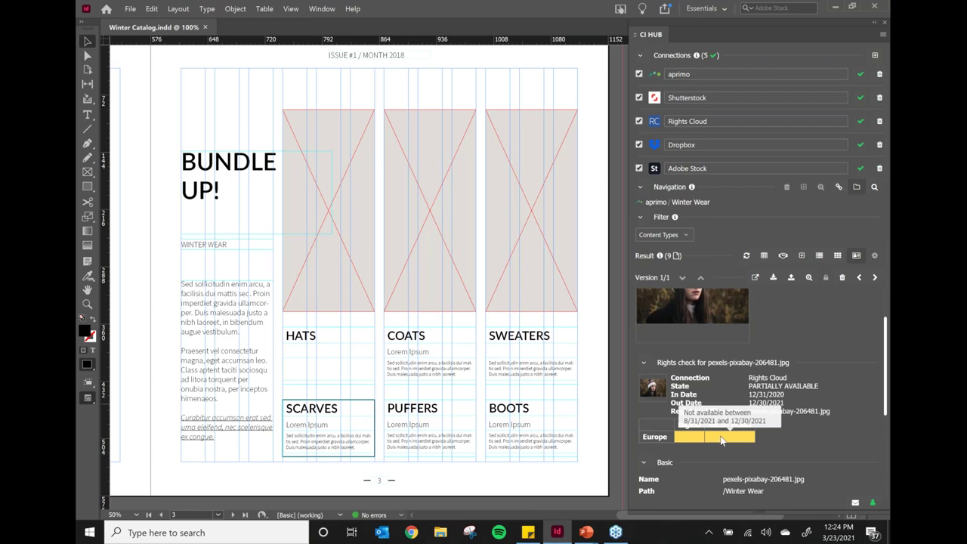
scroll(779, 400, up, 1)
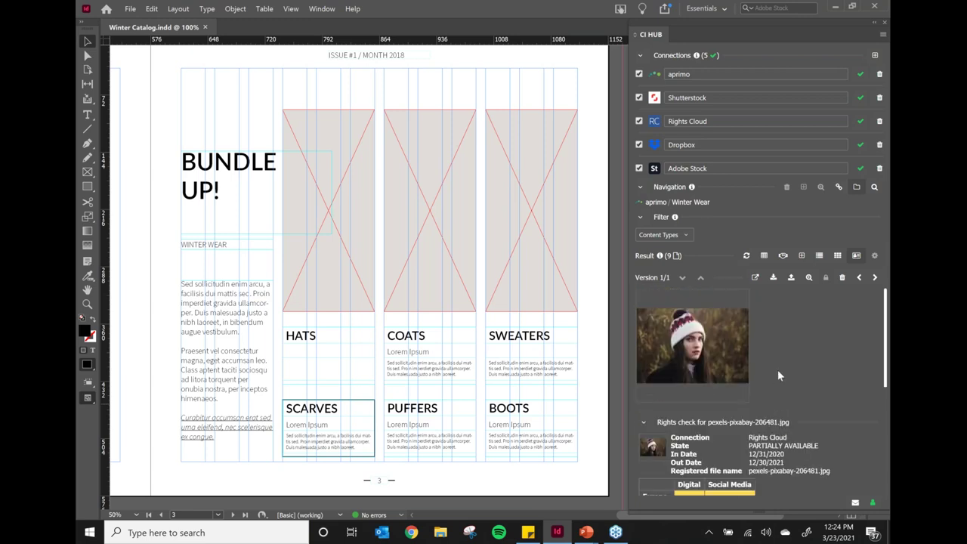
Recheck the image's rights with the out date set to 08/31/2021
click(784, 258)
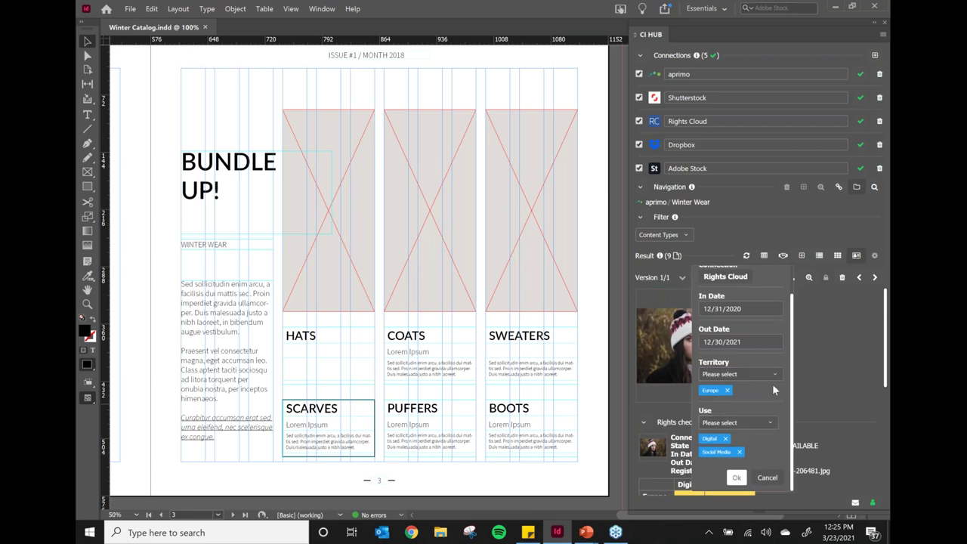
click(775, 343)
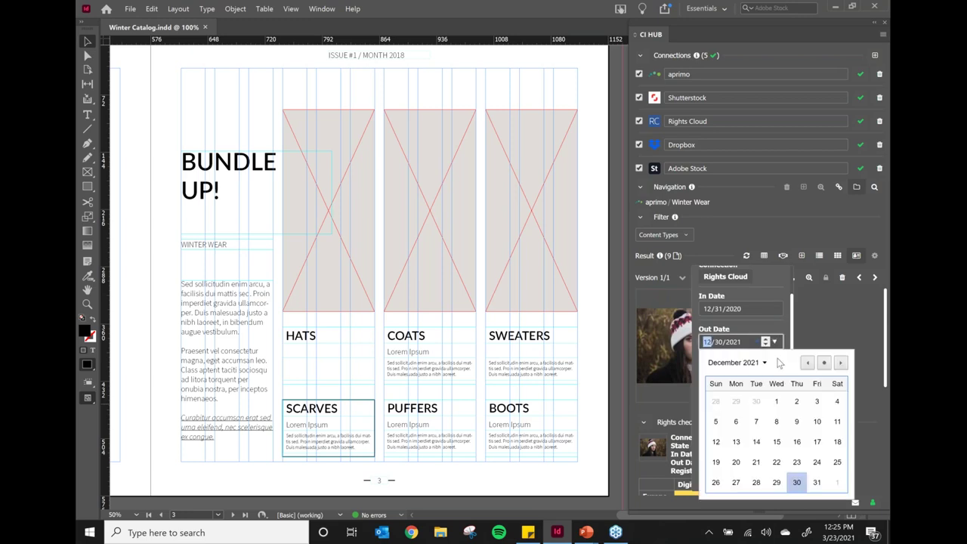
click(764, 363)
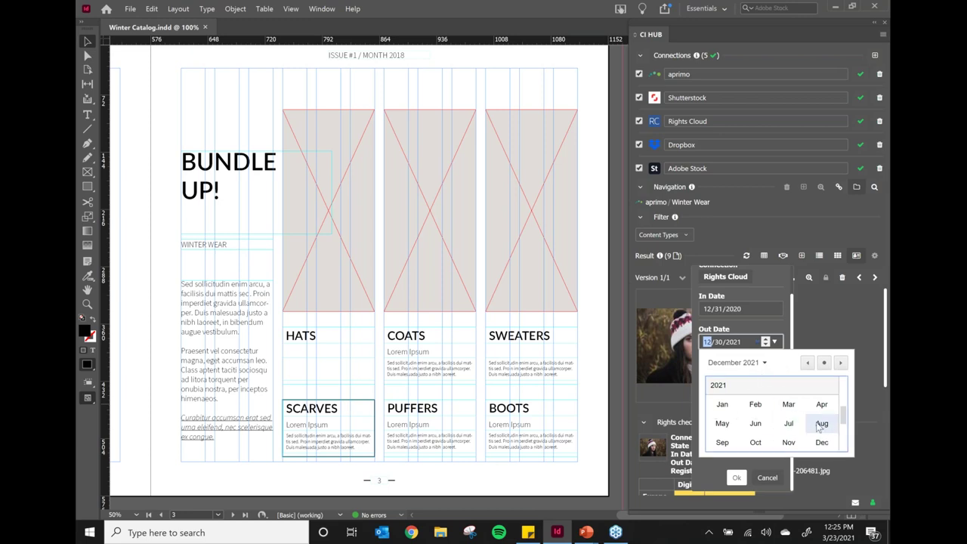
click(821, 424)
click(757, 482)
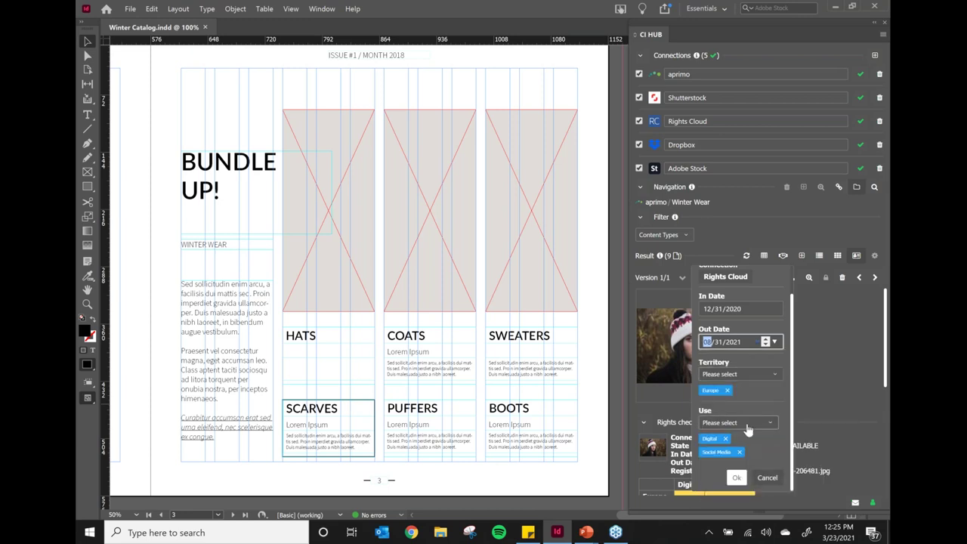
click(743, 479)
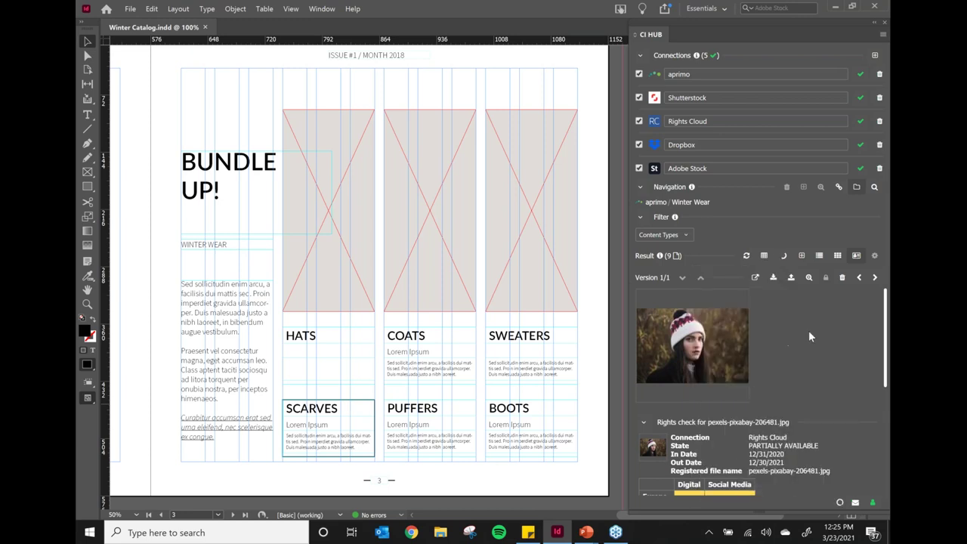
Review the now-available Europe rights and go back to the image grid
scroll(808, 330, down, 3)
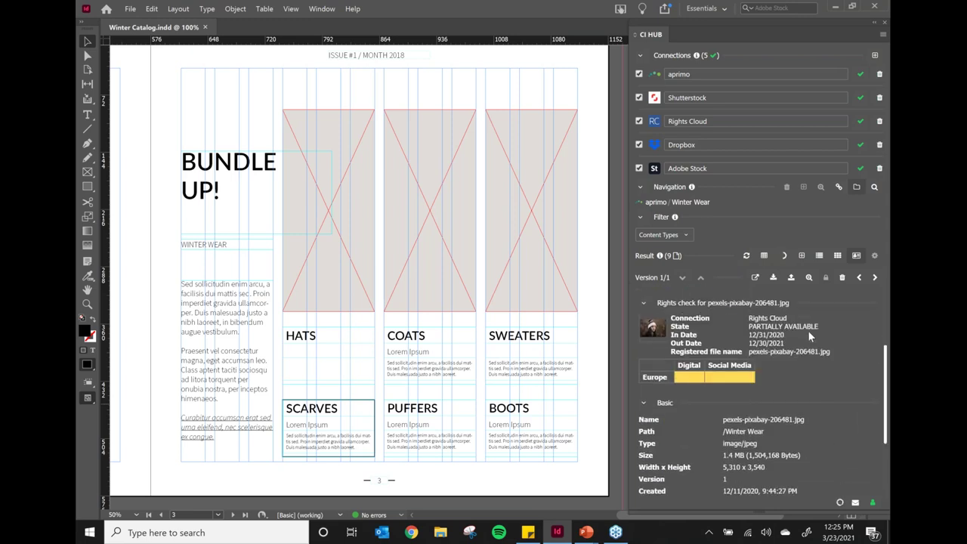
mouse_move(692, 384)
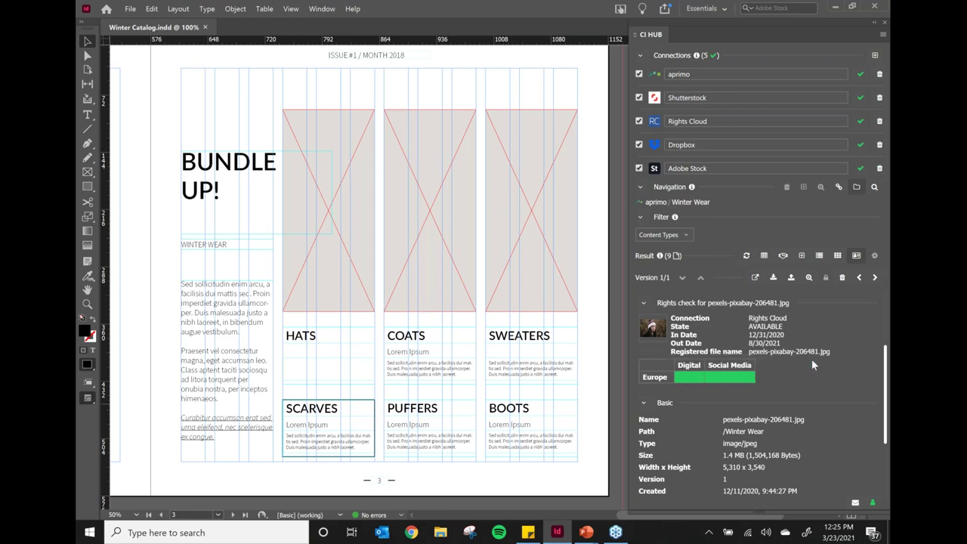
scroll(811, 360, up, 3)
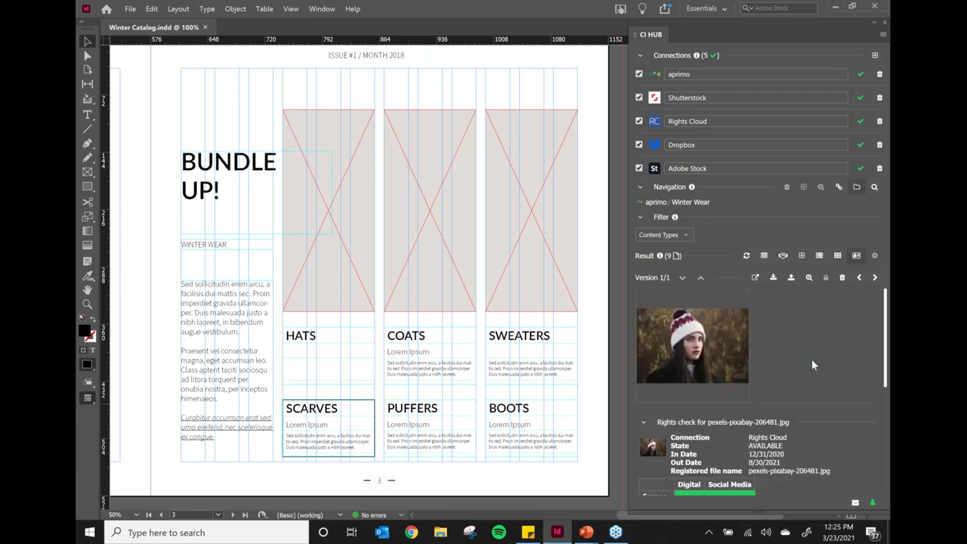
click(838, 257)
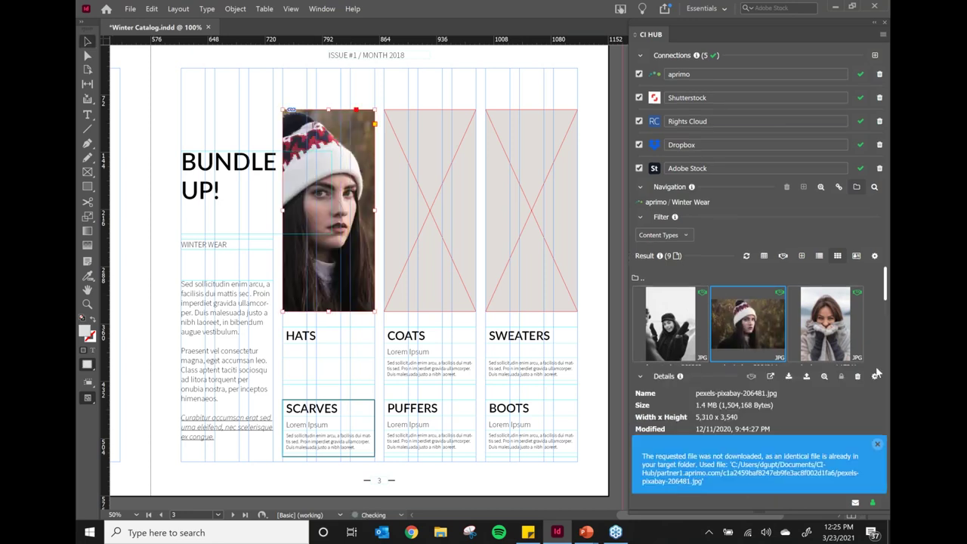
Select the pexels-oleg-magni-1734167.jpg photo for the COATS frame
click(822, 308)
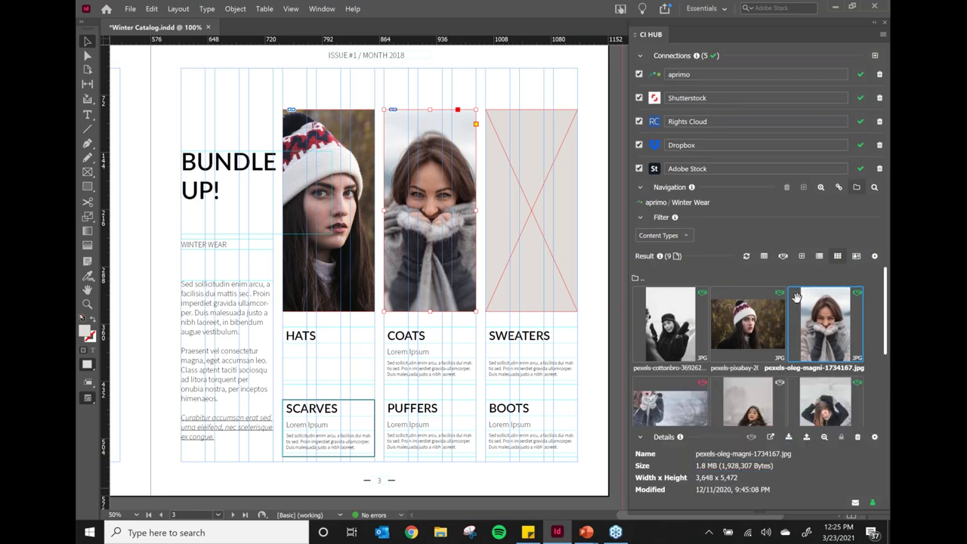
click(654, 204)
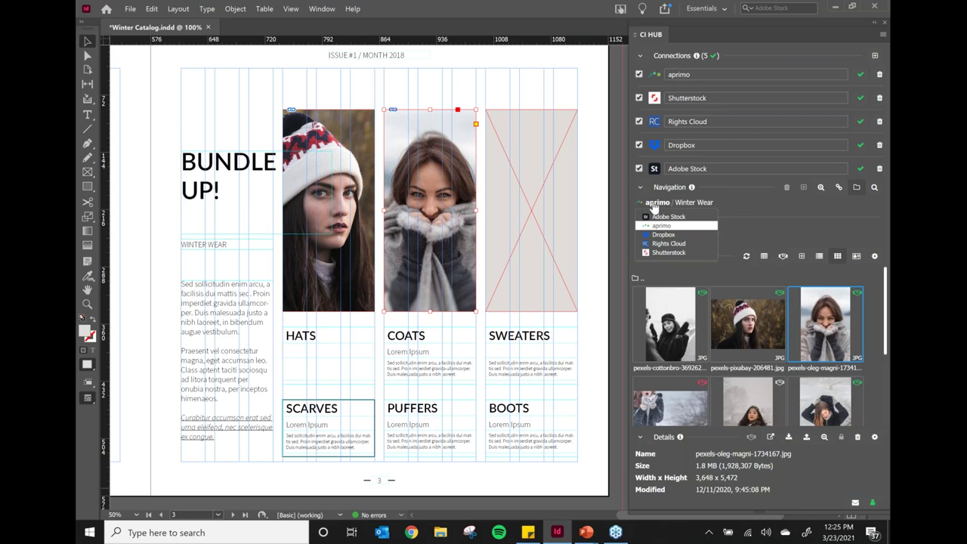
Switch the CI HUB browser to Dropbox and open its Winter Wear folder
click(642, 226)
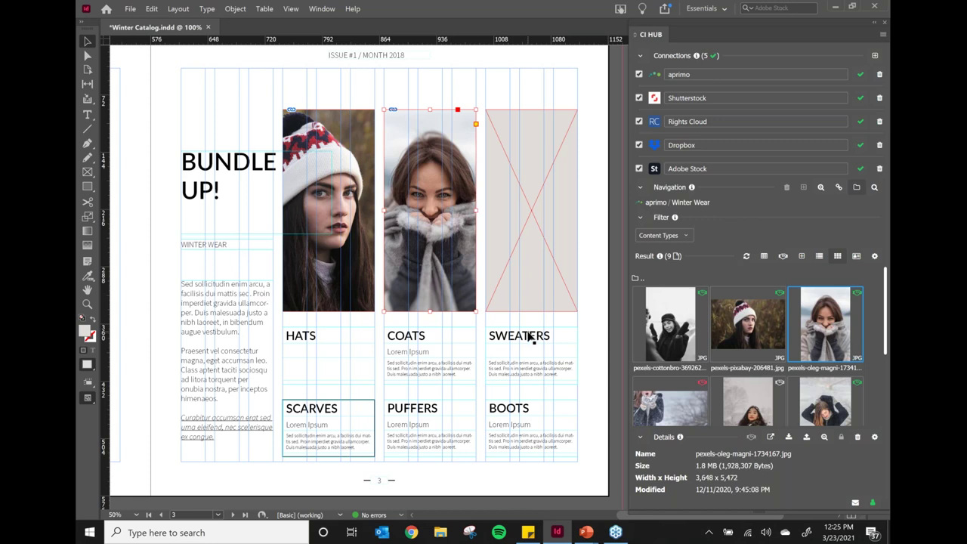
click(642, 203)
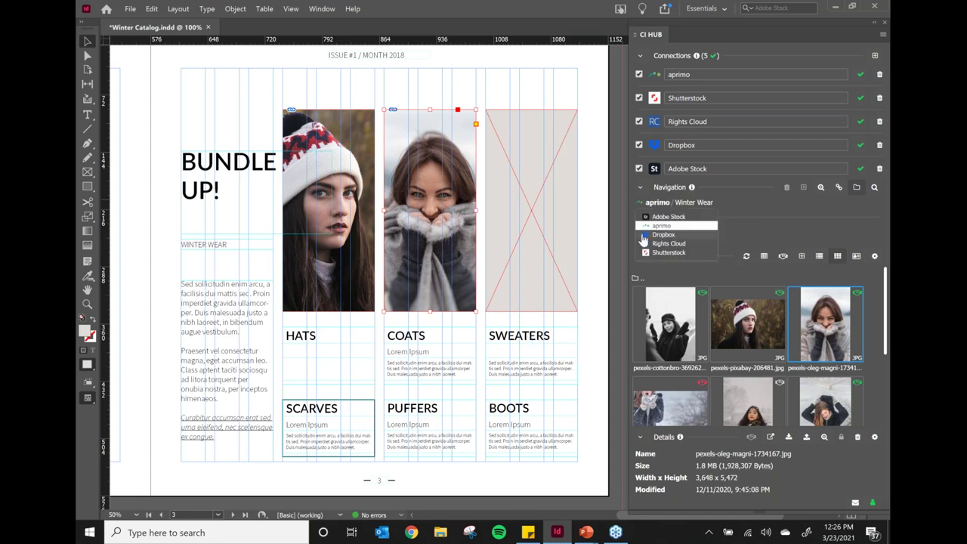
click(648, 241)
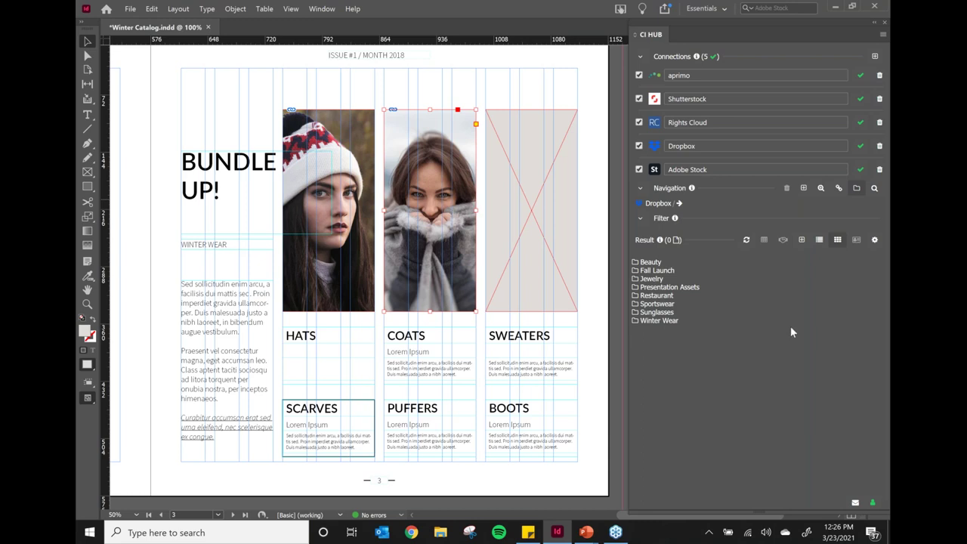
double_click(665, 324)
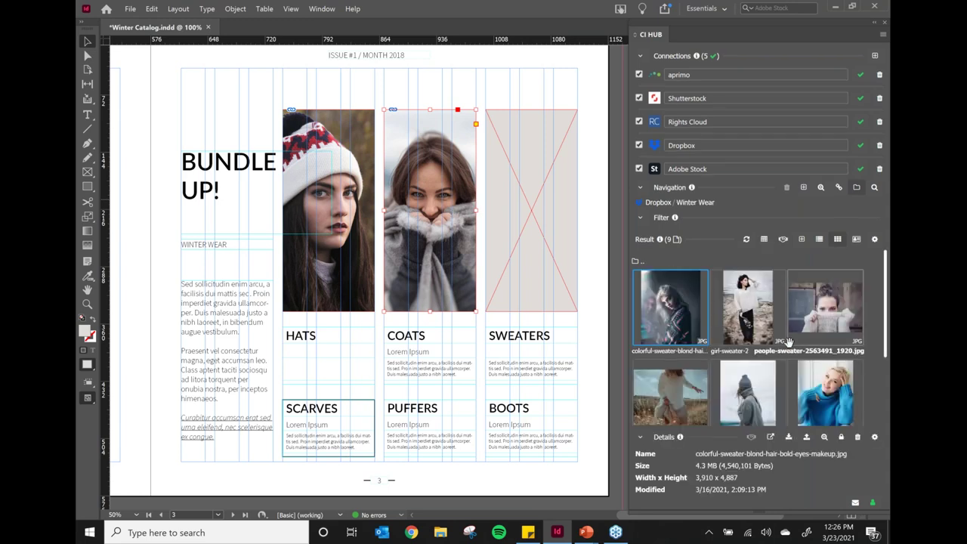
Collapse Details and scroll through the nine sweater thumbnails
scroll(769, 333, down, 1)
scroll(769, 333, up, 1)
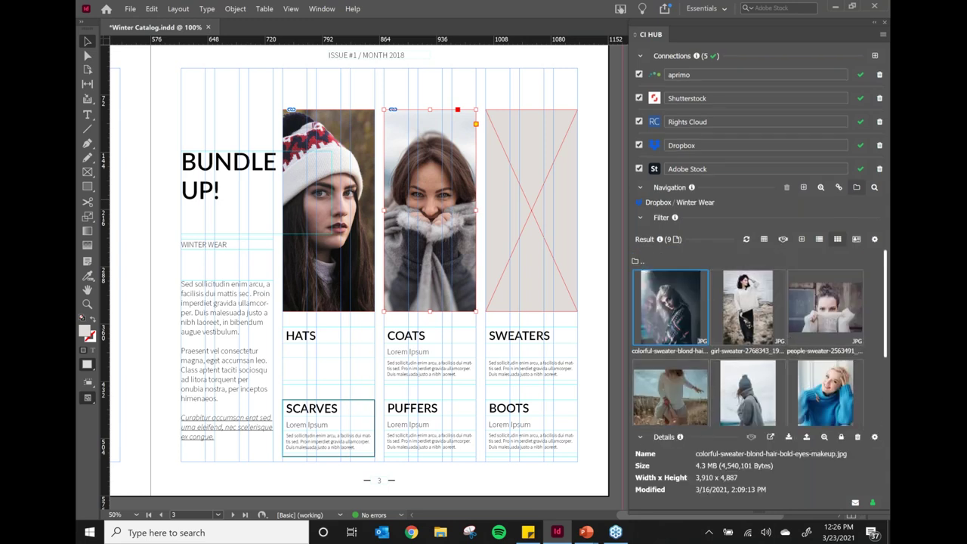
click(641, 437)
scroll(837, 397, down, 1)
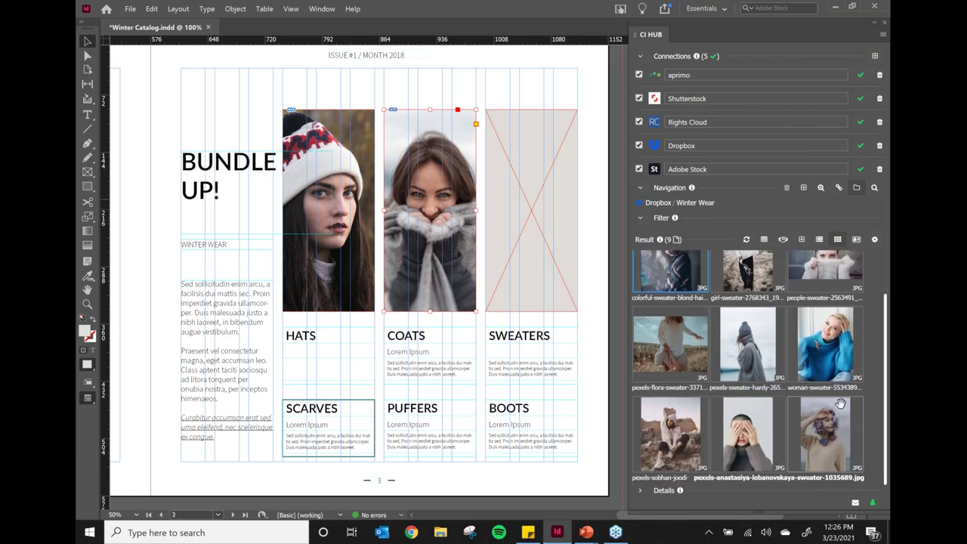
scroll(837, 393, up, 1)
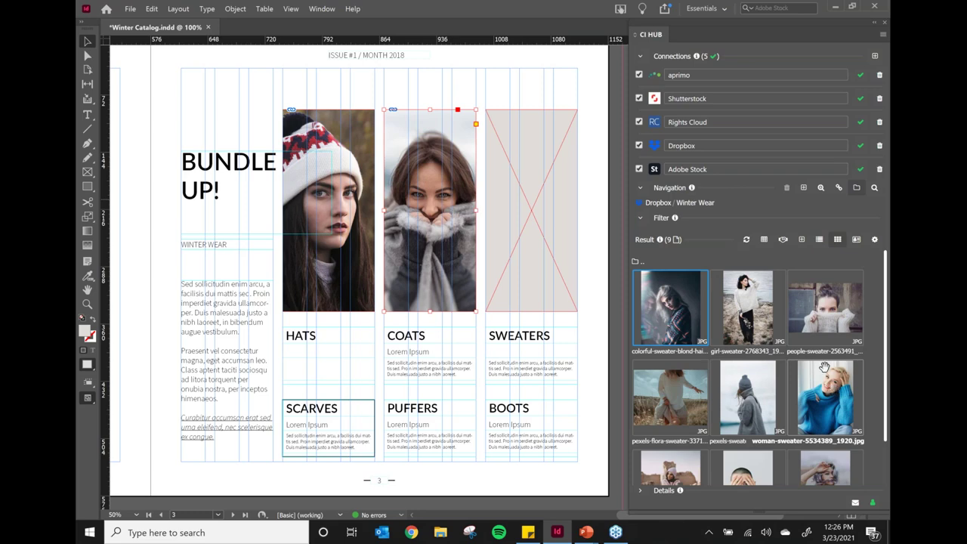
Cancel the Dropbox rights check and review the thumbnails' rights and registration badges
click(784, 239)
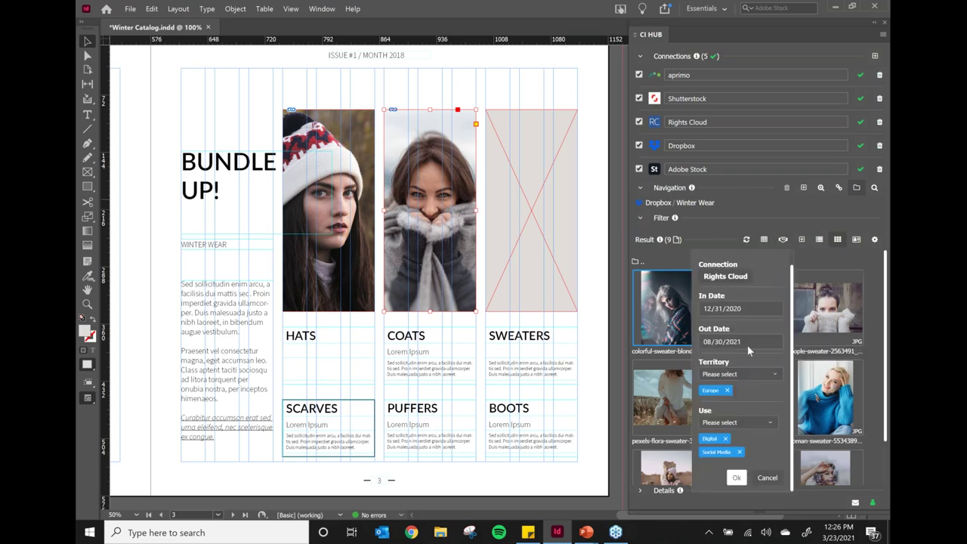
click(737, 479)
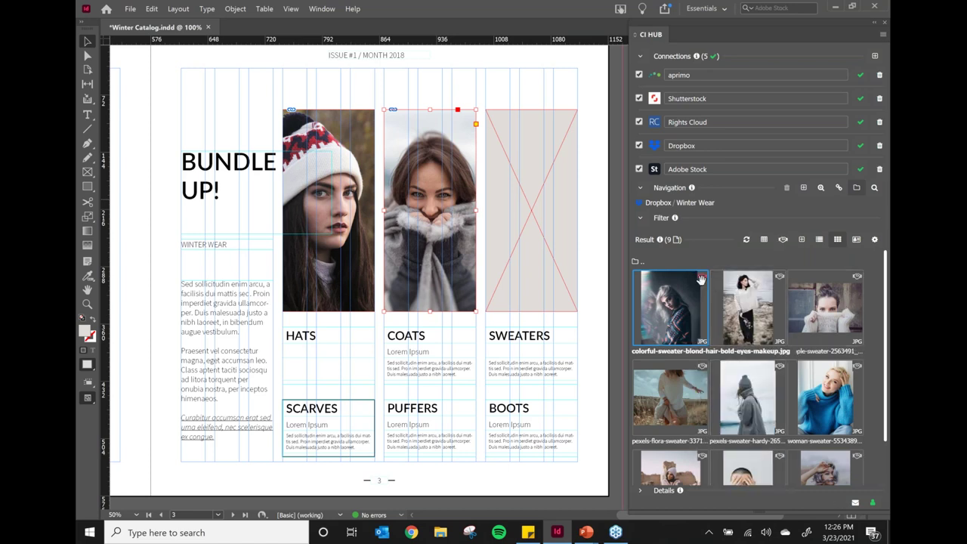
mouse_move(703, 279)
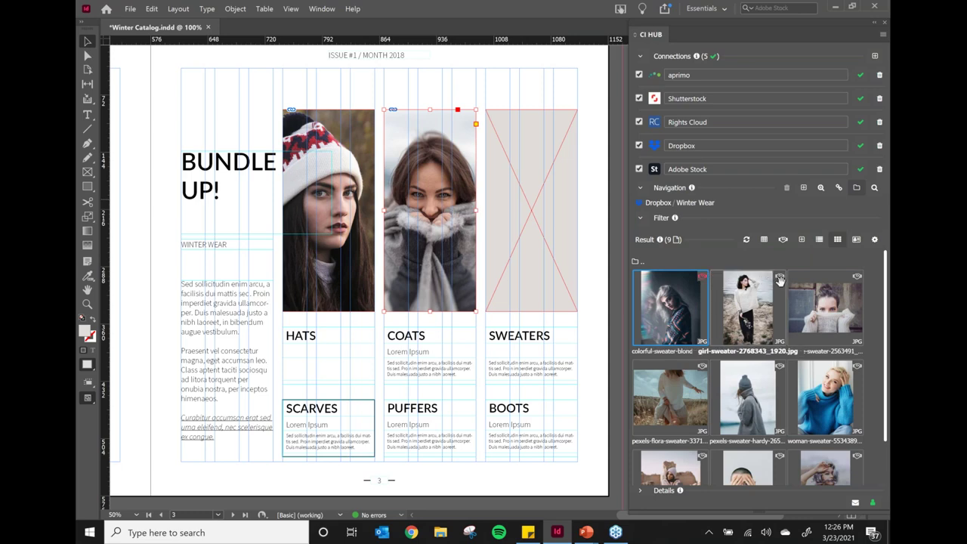
mouse_move(779, 279)
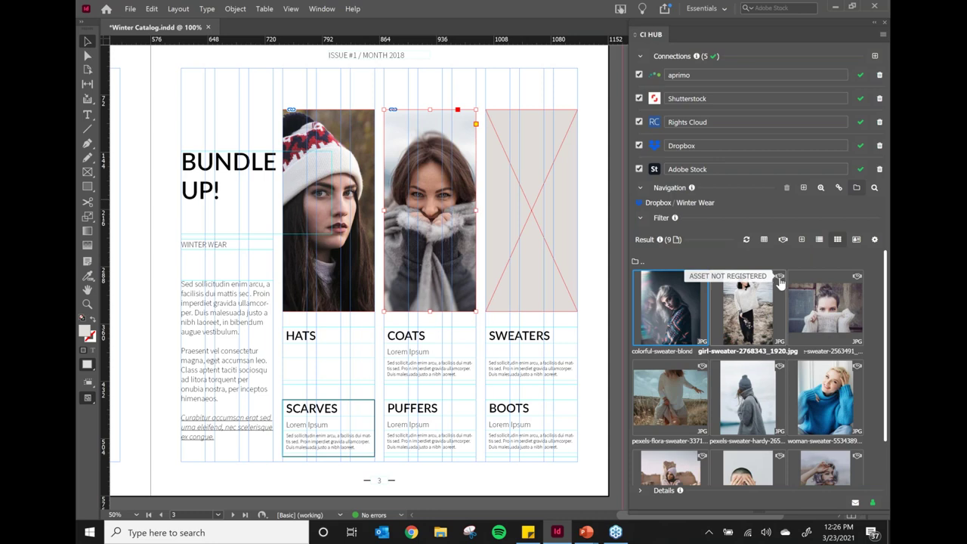
scroll(835, 314, down, 2)
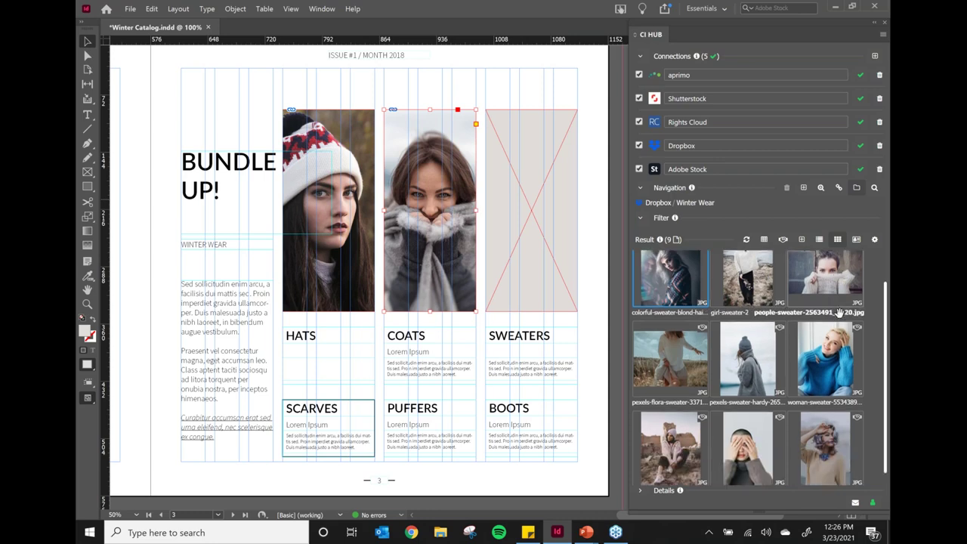
Register pexels-anastasiya-lobanovskaya-sweater-1035689.jpg in the Rights Cloud connection from its Details
click(827, 429)
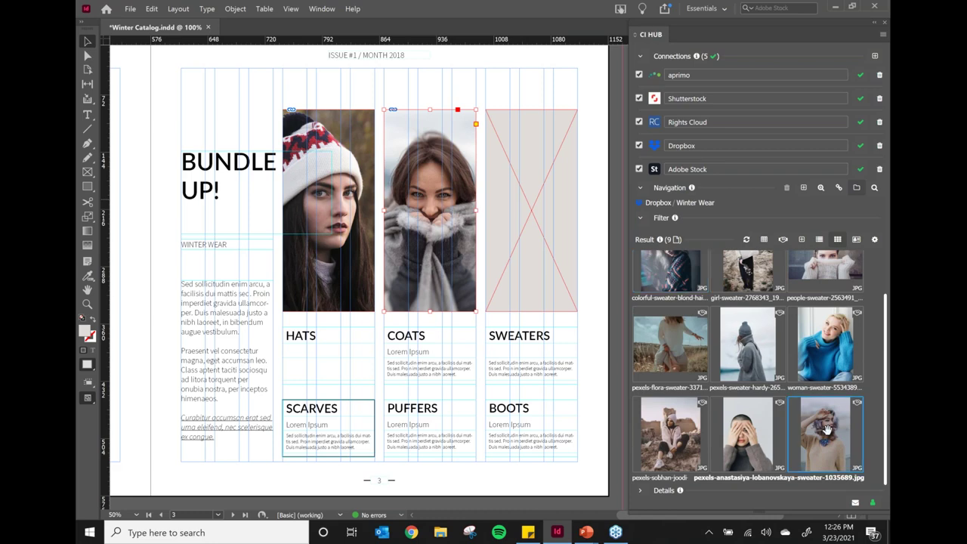
click(641, 490)
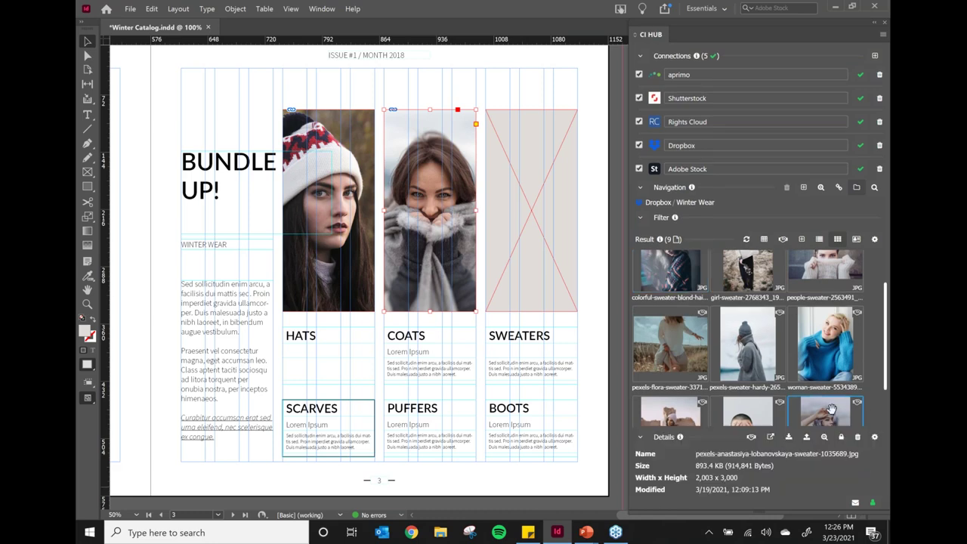
scroll(830, 392, down, 1)
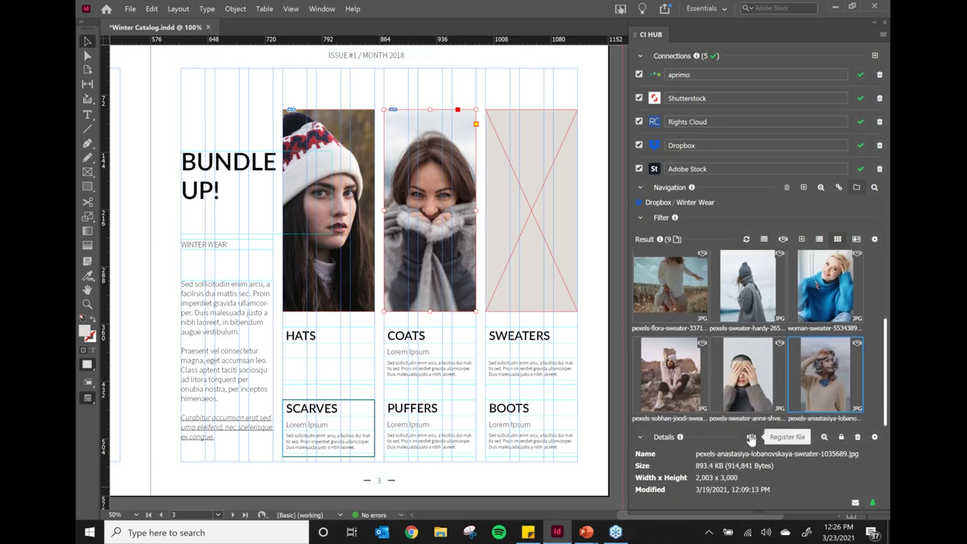
scroll(823, 378, up, 3)
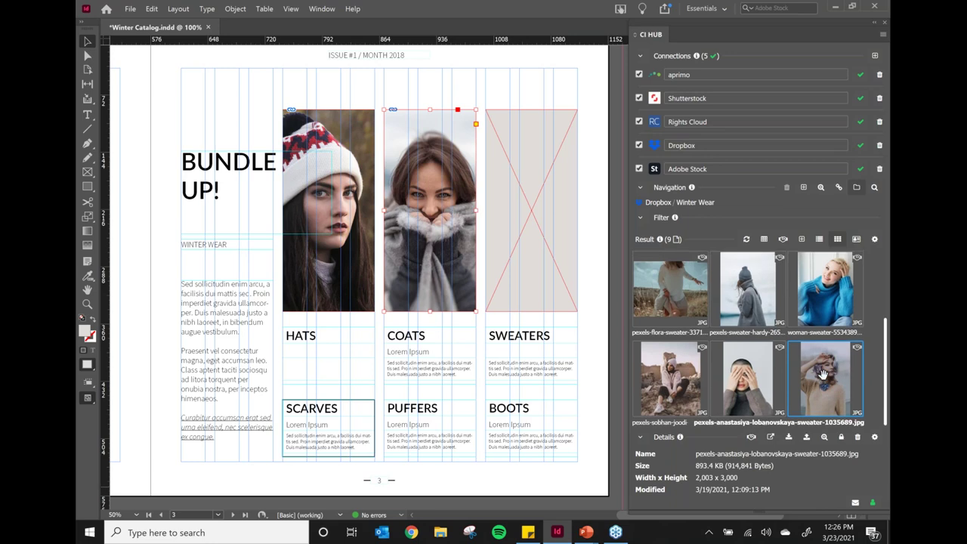
scroll(824, 377, down, 2)
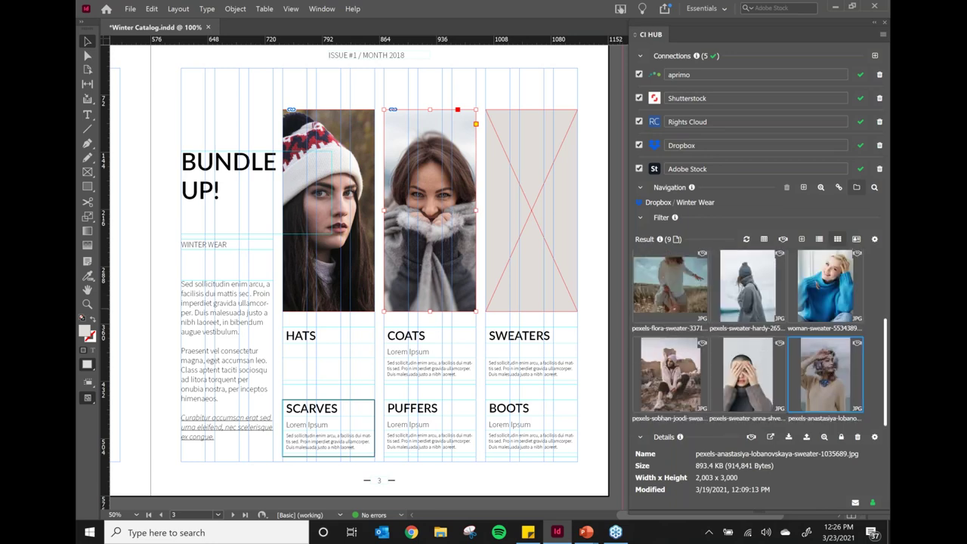
click(752, 438)
click(776, 414)
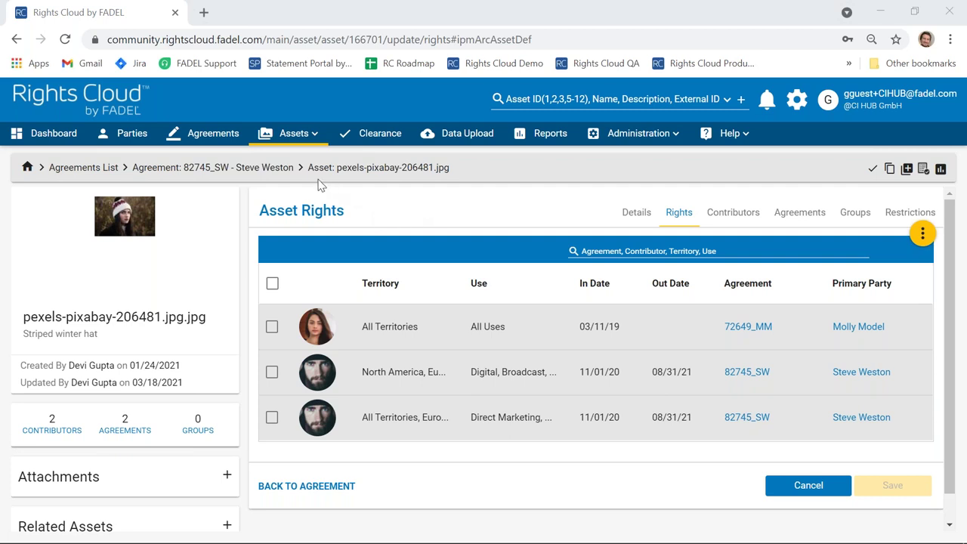
Bring up the Assets menu in Rights Cloud's top navigation
click(291, 133)
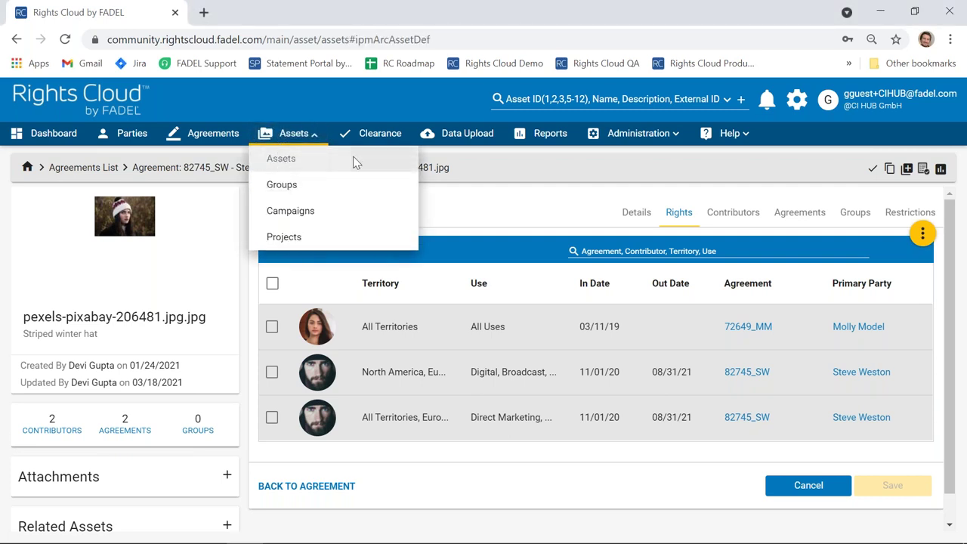
Open the pexels-anastasiya-lobanovskaya-sweater-1035689.jpg asset record (ID 167332) from the Assets list
click(355, 159)
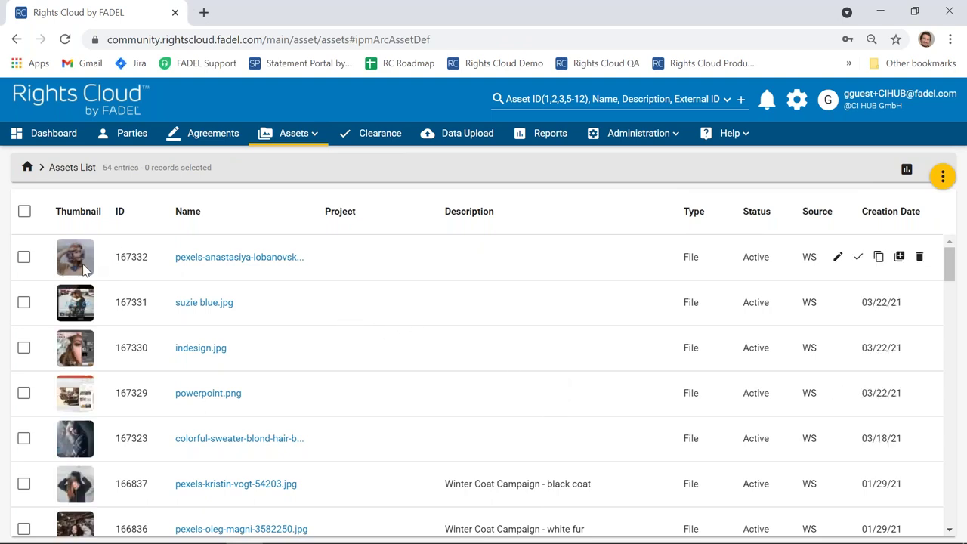
mouse_move(85, 270)
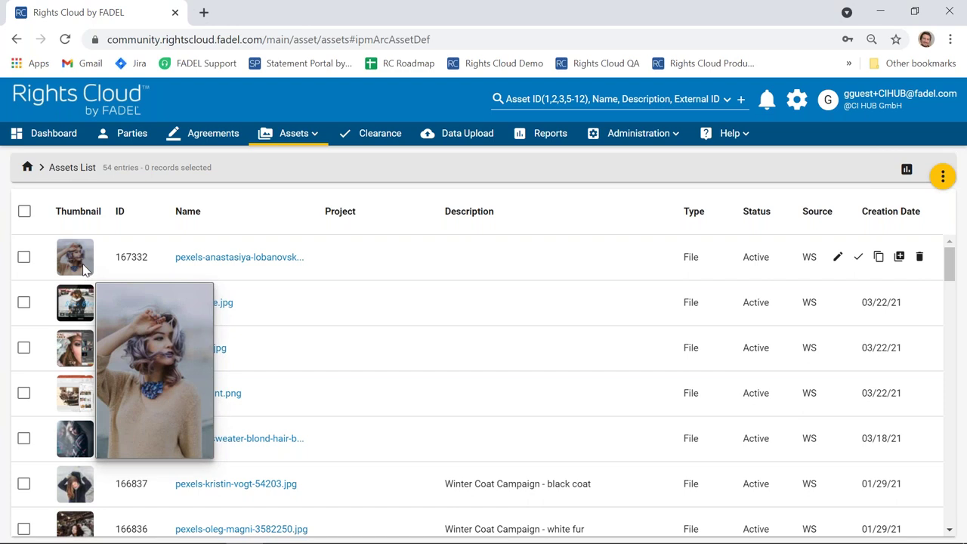
click(192, 259)
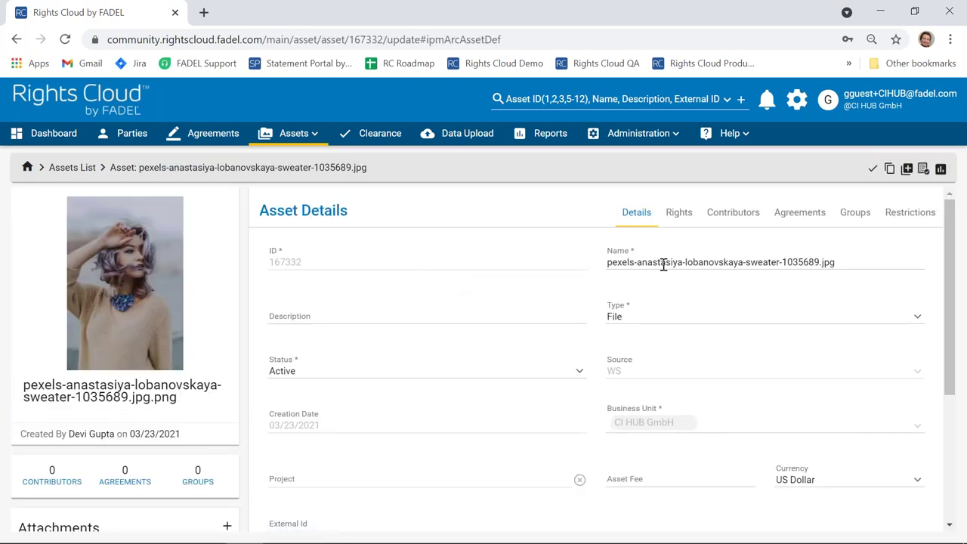
Show the sweater asset's Rights tab and confirm no rights are recorded yet
click(681, 217)
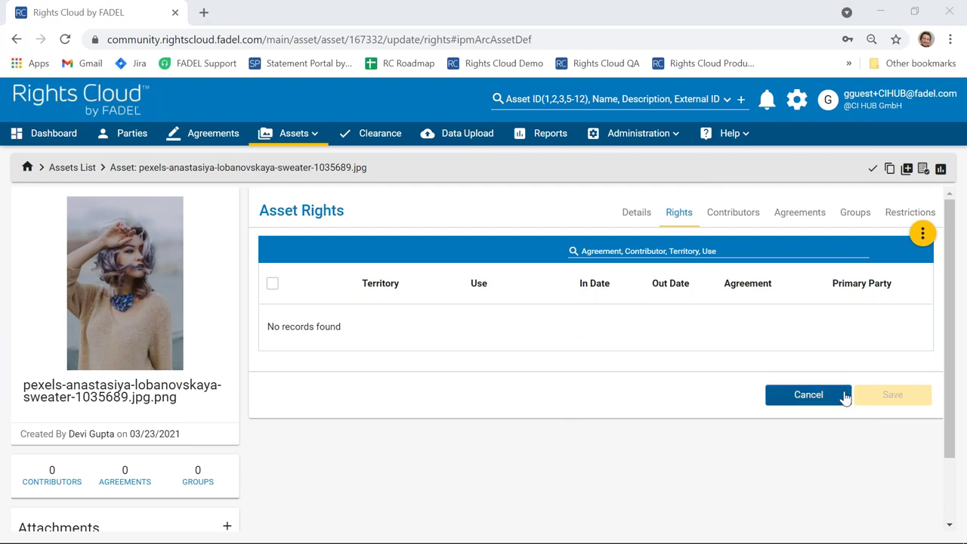
mouse_move(923, 241)
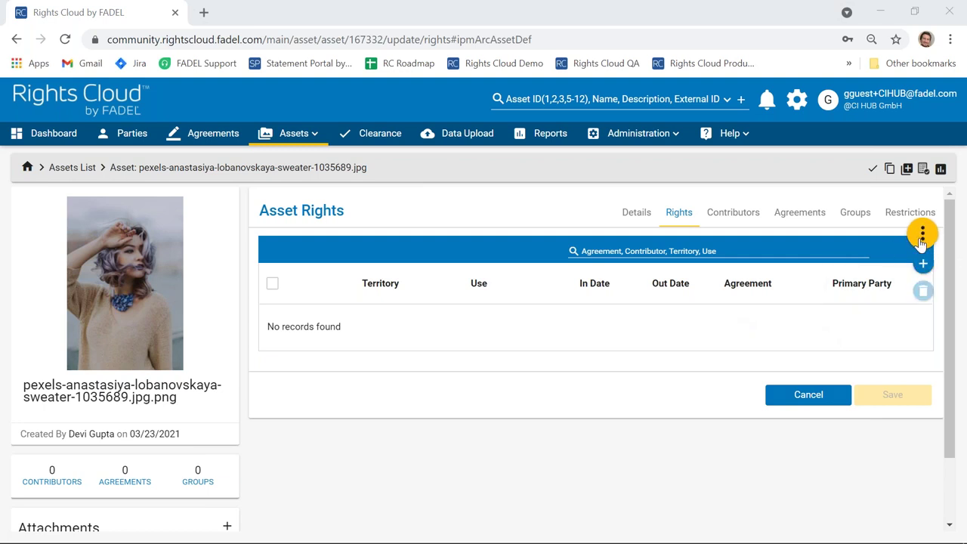
Start a new right from 01/01/2021 to 12/31/2021 covering All Territories
click(922, 264)
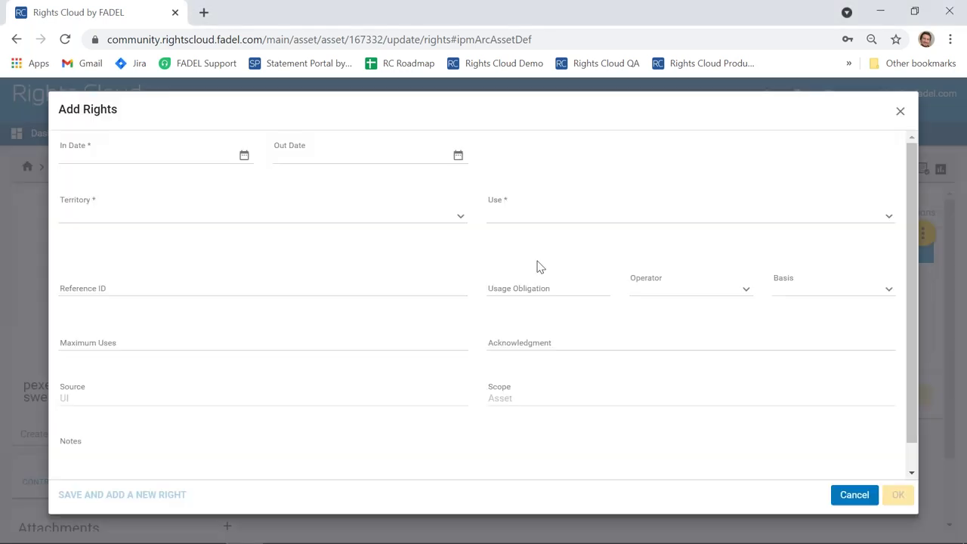
click(173, 154)
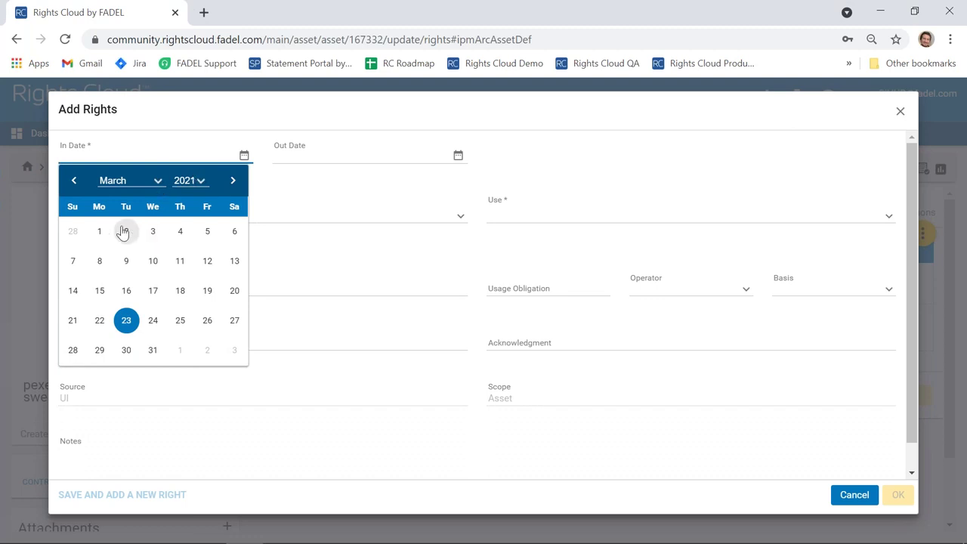
click(157, 181)
click(148, 193)
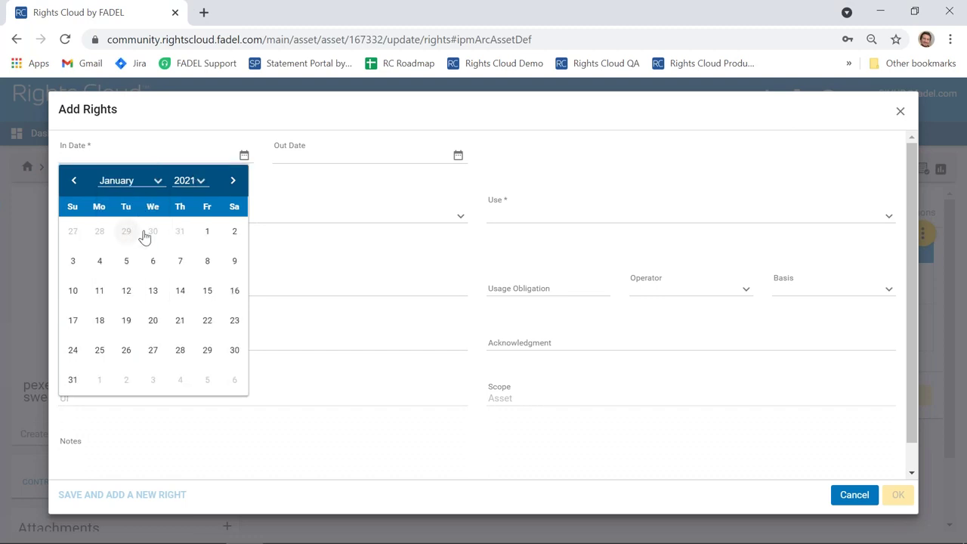
click(207, 233)
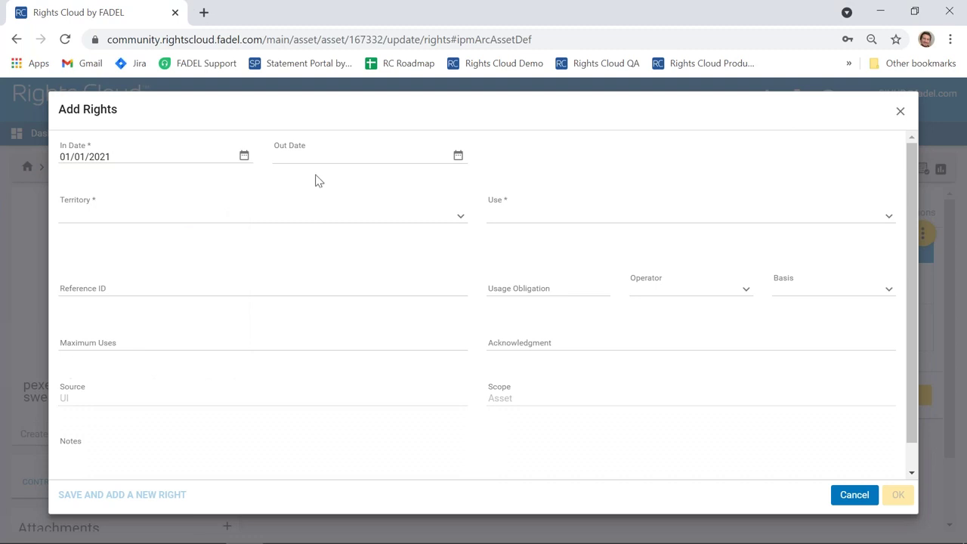
click(330, 157)
click(365, 185)
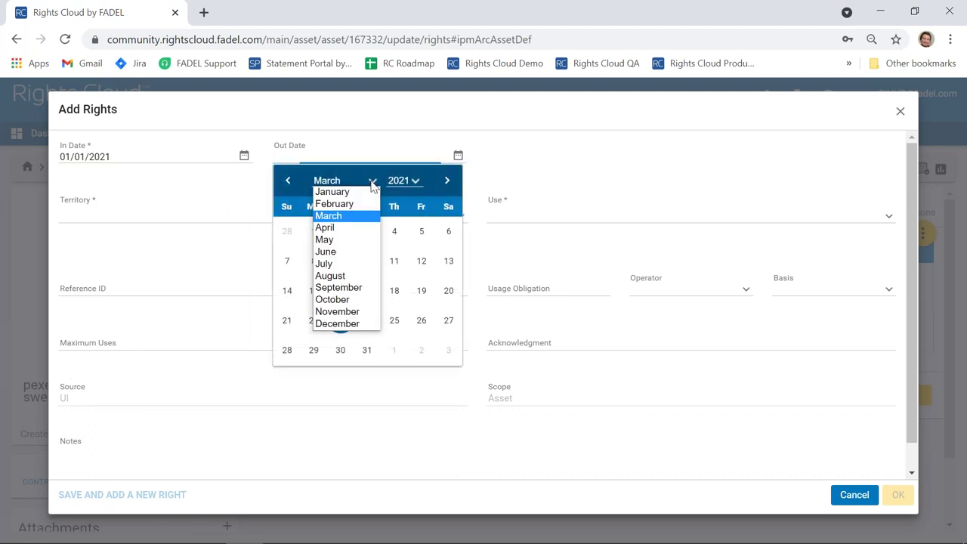
click(350, 330)
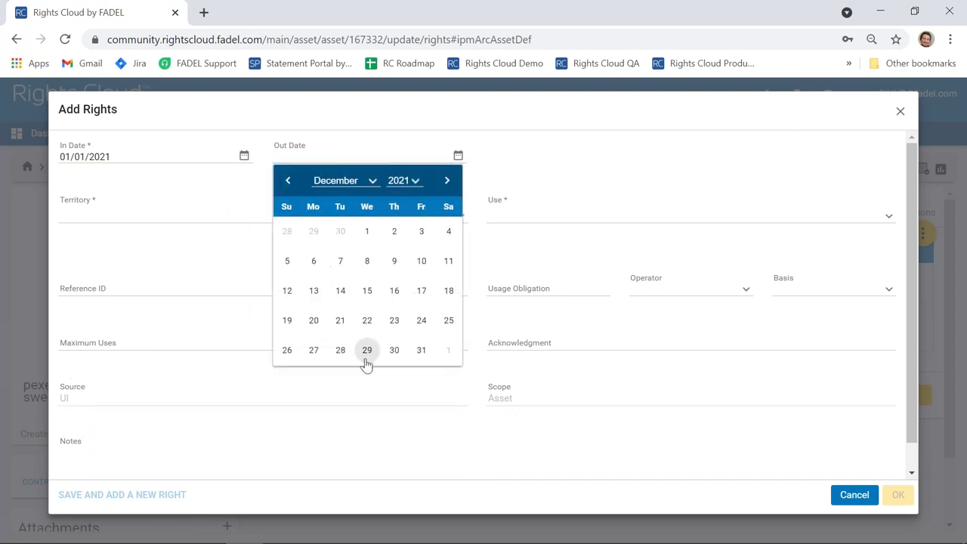
click(421, 350)
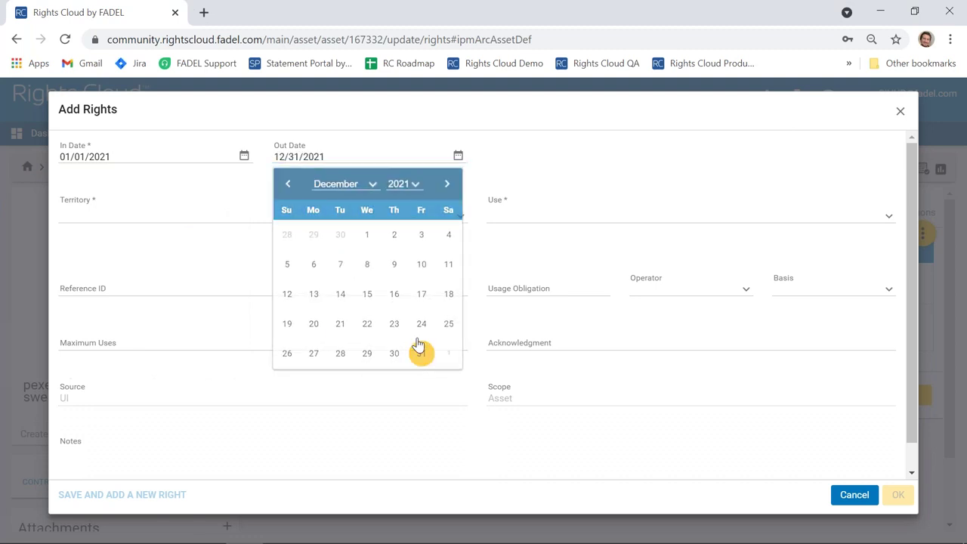
click(238, 213)
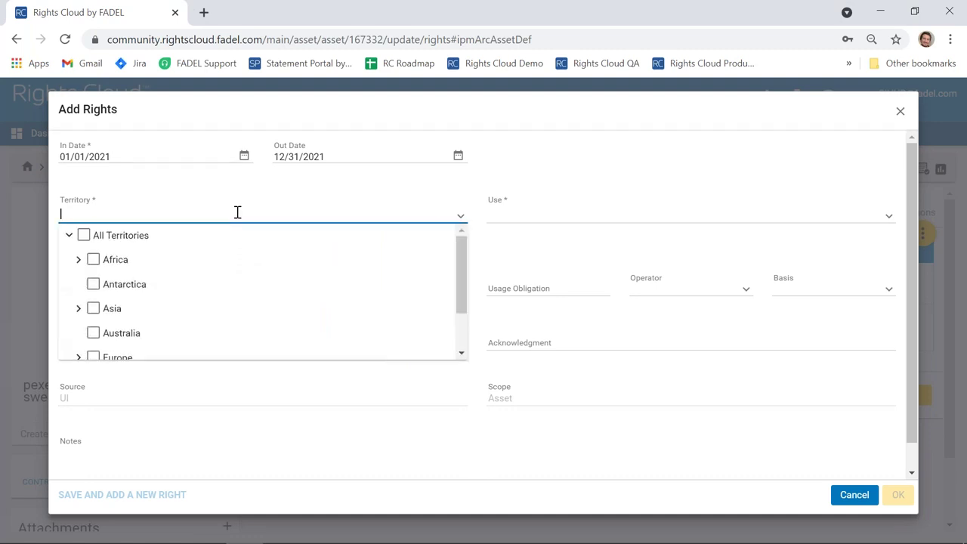
click(84, 235)
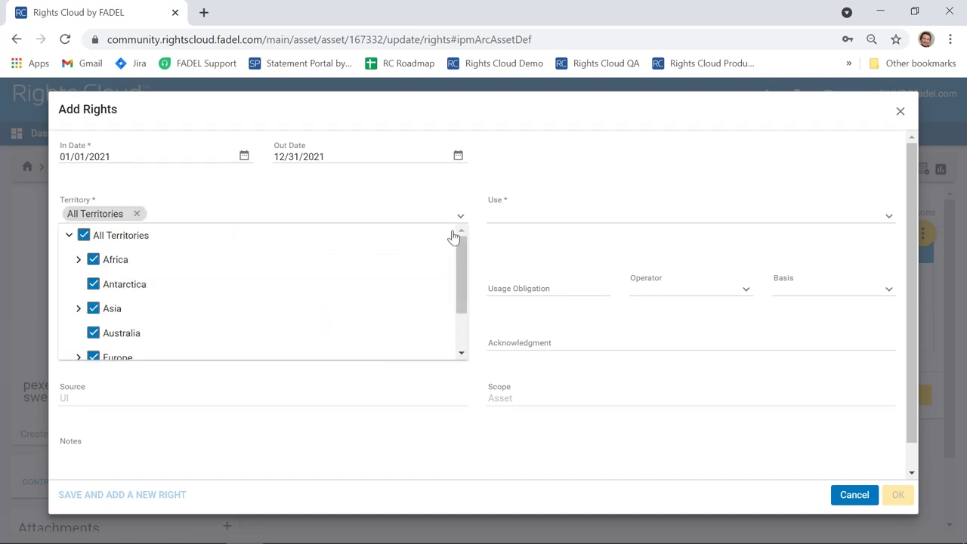
Permit Digital and Social Media use for the right and save it
click(504, 215)
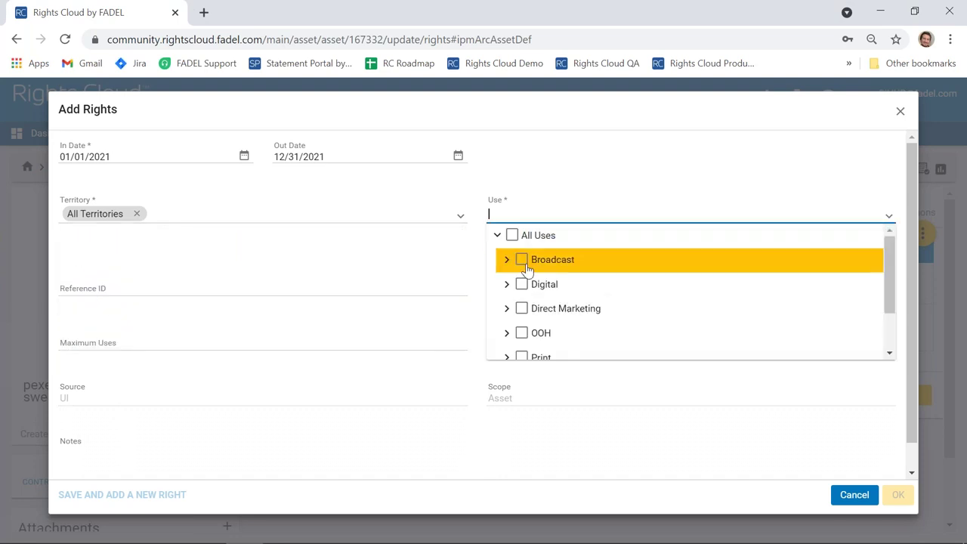
click(508, 285)
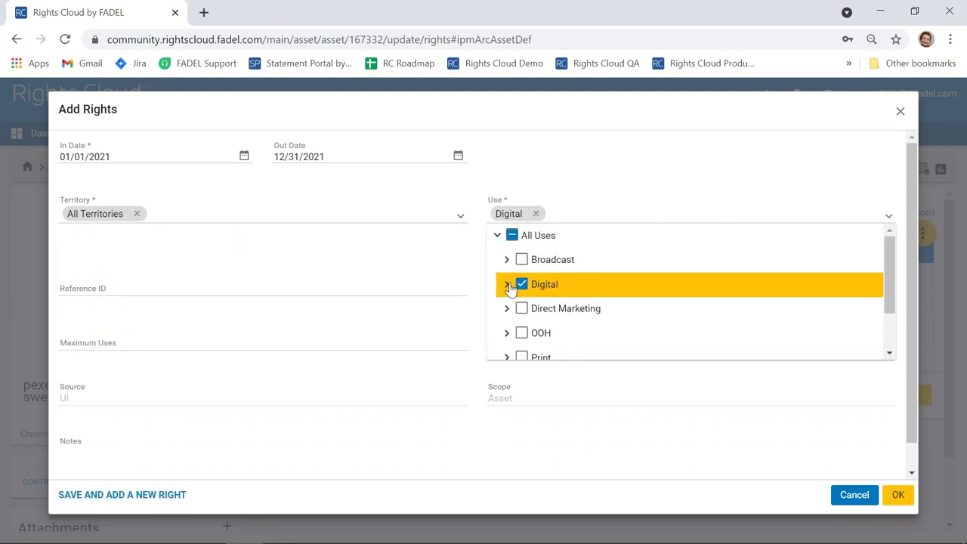
click(506, 285)
scroll(548, 284, down, 2)
scroll(550, 284, up, 4)
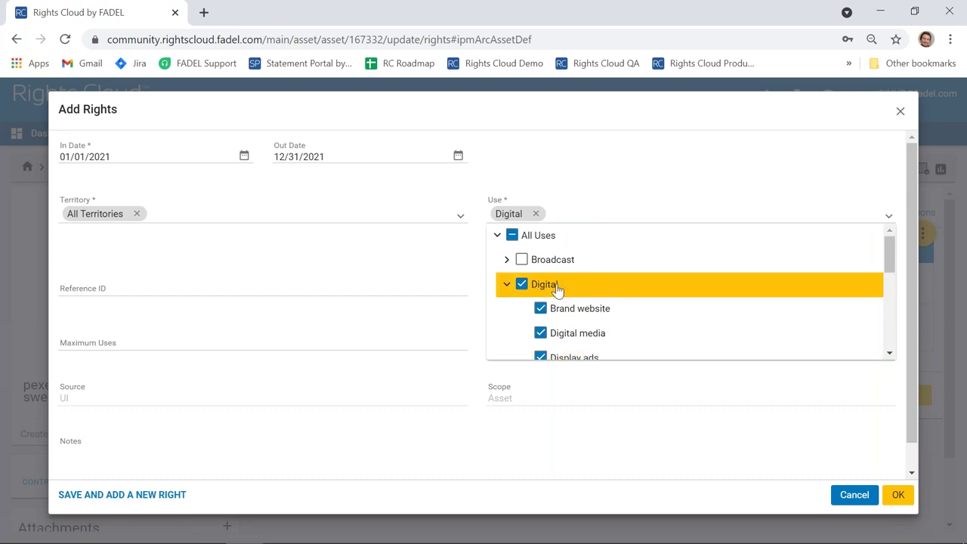
scroll(542, 291, down, 3)
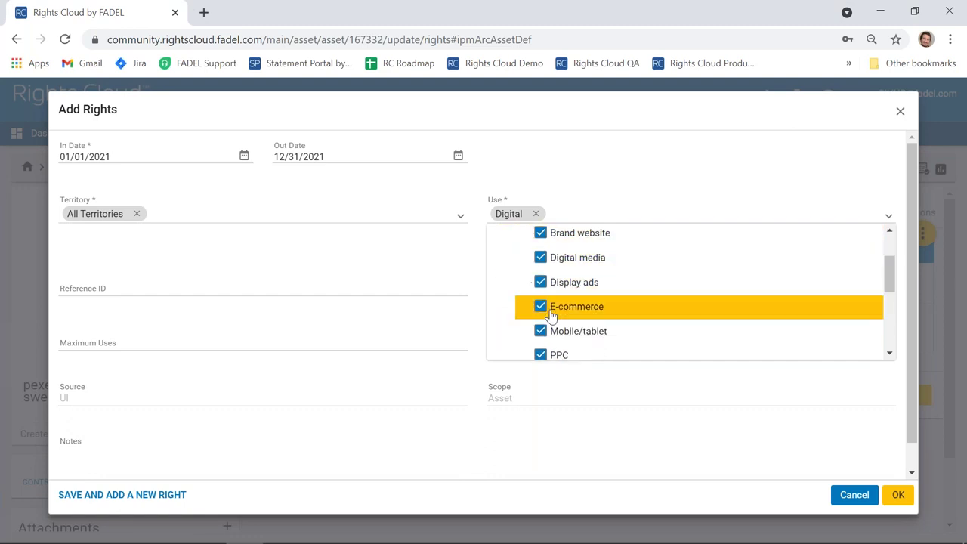
scroll(566, 333, down, 6)
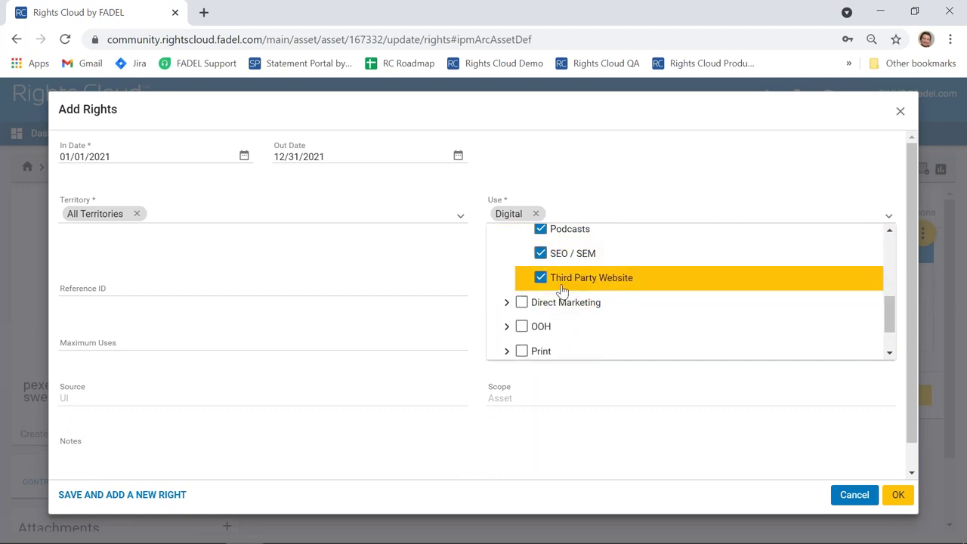
scroll(551, 278, up, 3)
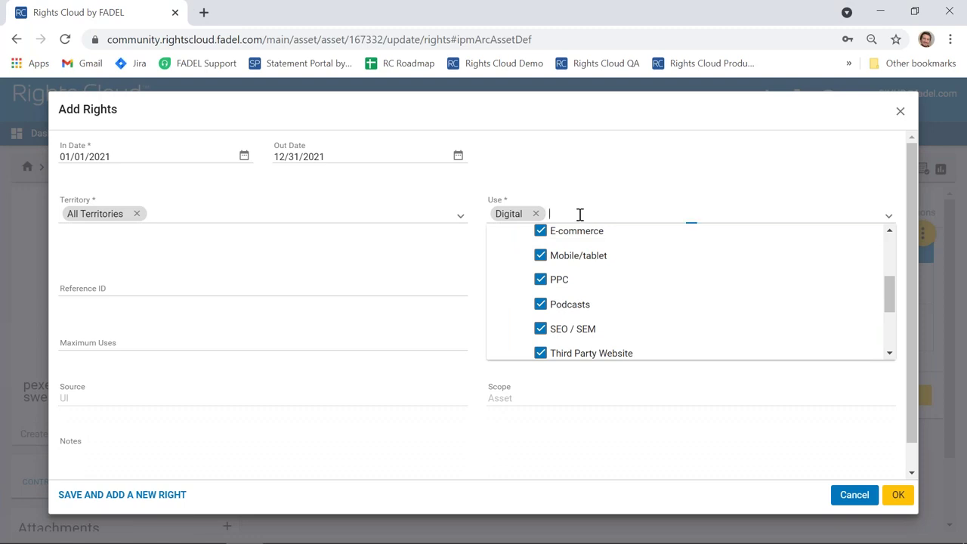
click(692, 220)
click(562, 213)
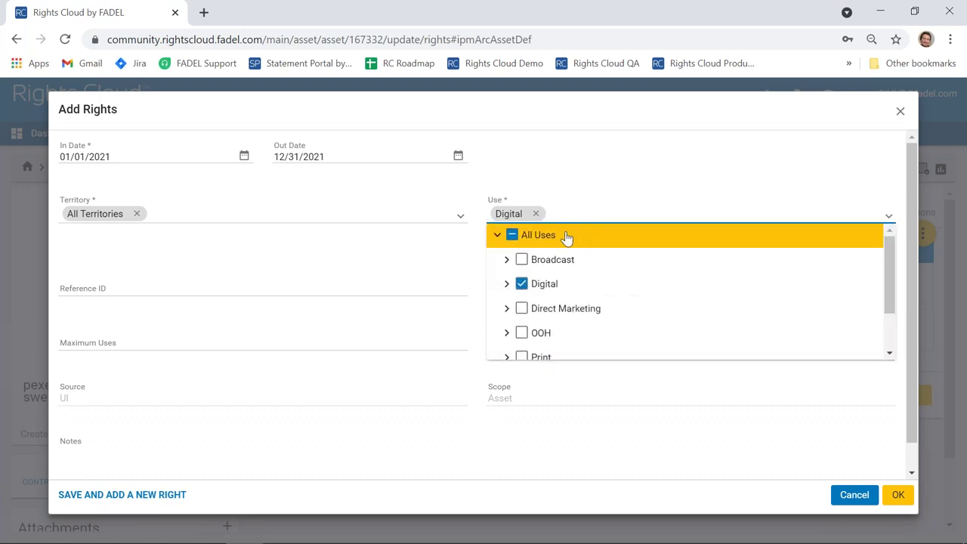
scroll(540, 309, down, 3)
click(522, 318)
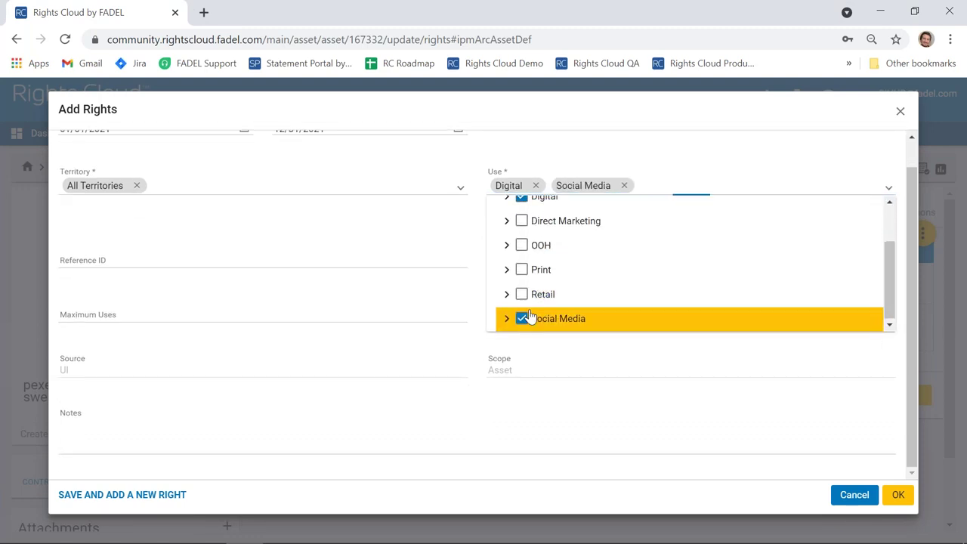
scroll(624, 193, up, 1)
click(897, 495)
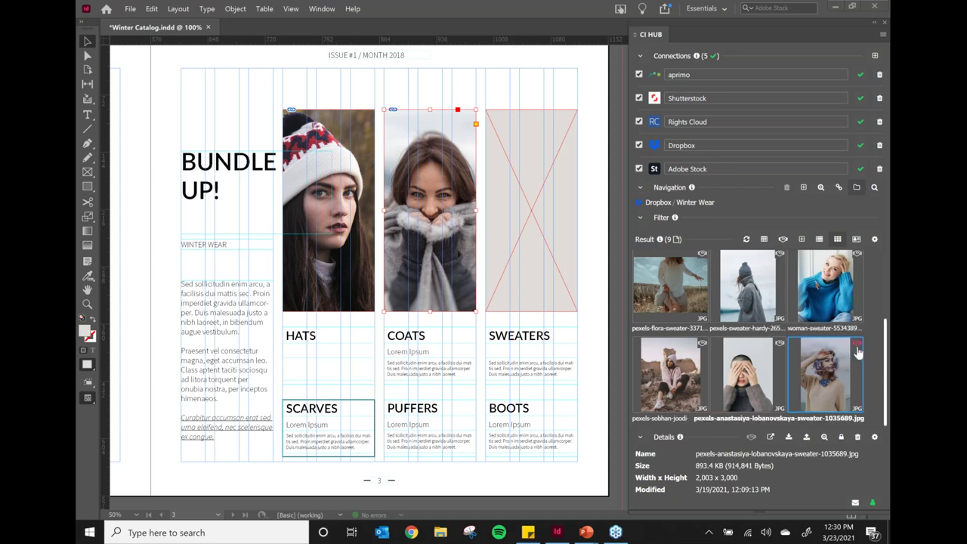
Run the CI HUB rights check on the Winter Wear images for Europe, Digital and Social Media
mouse_move(858, 351)
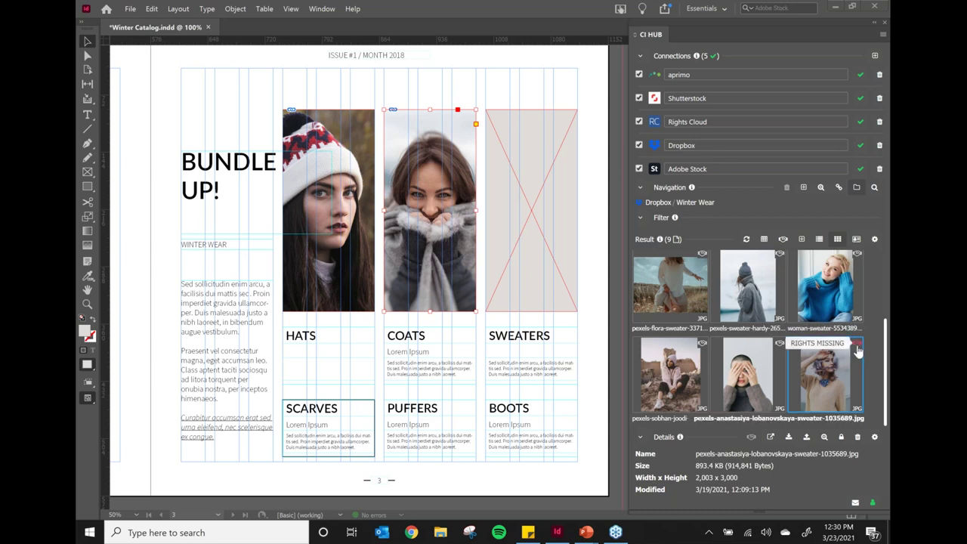
click(783, 241)
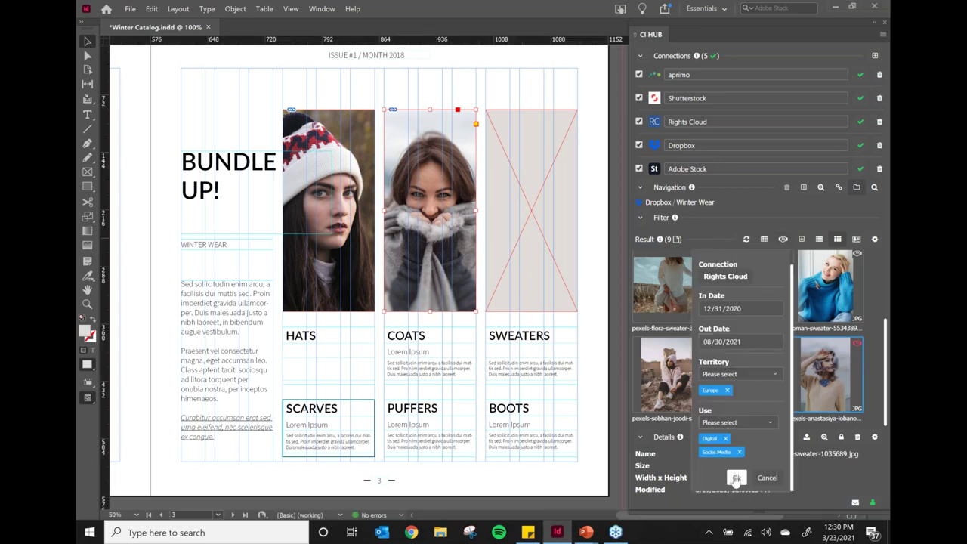
click(735, 478)
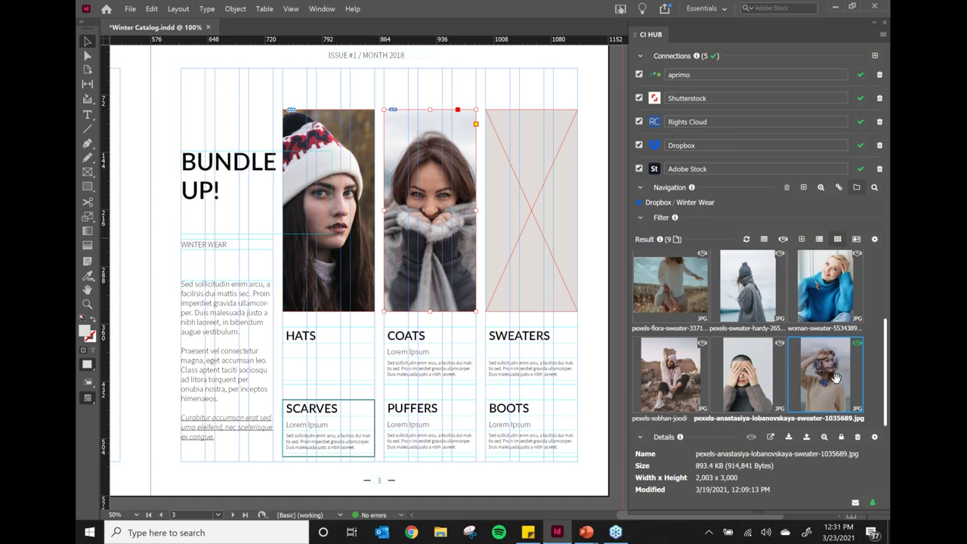
Place the sweater photo in the SWEATERS frame and take its IPTC caption 'Accessorize your Cashmere'
drag(827, 365, 826, 370)
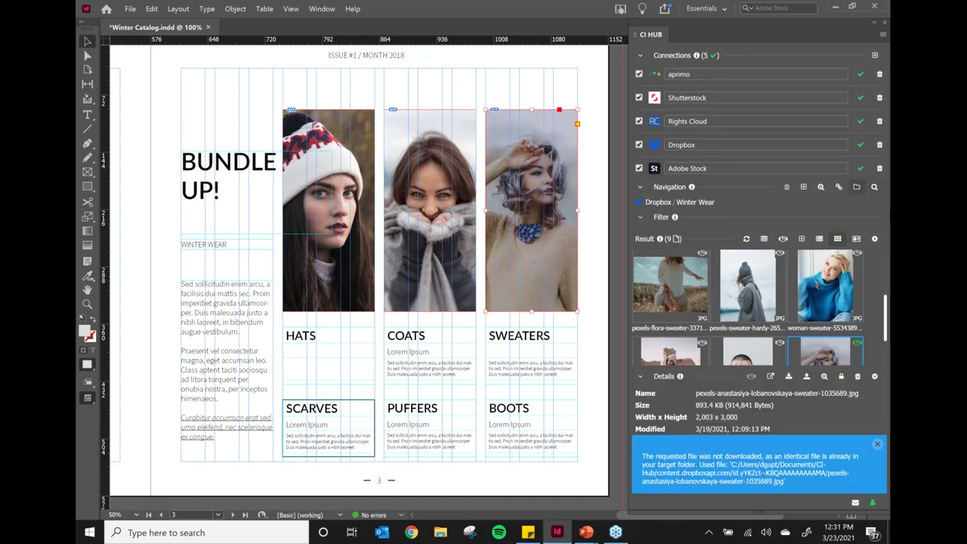
click(877, 444)
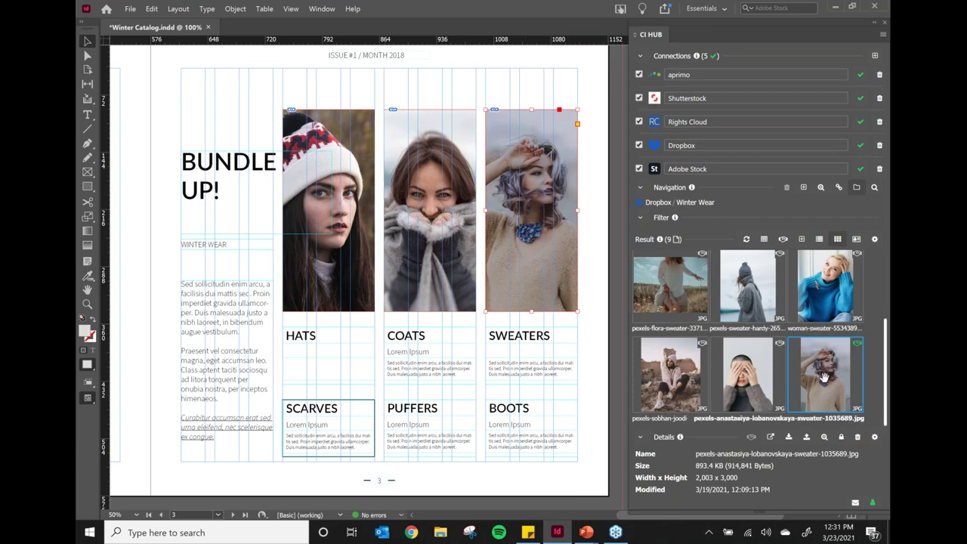
click(640, 440)
double_click(807, 428)
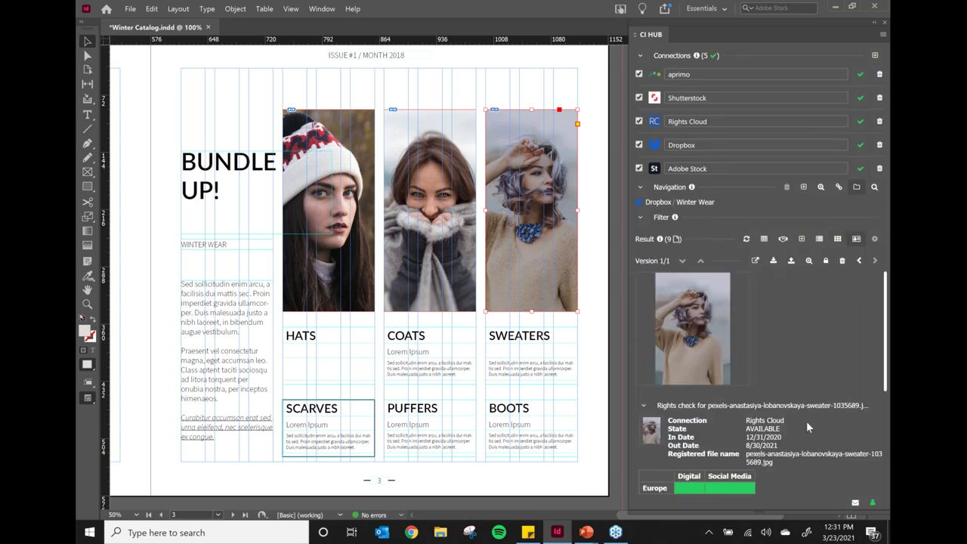
scroll(786, 428, down, 3)
click(643, 485)
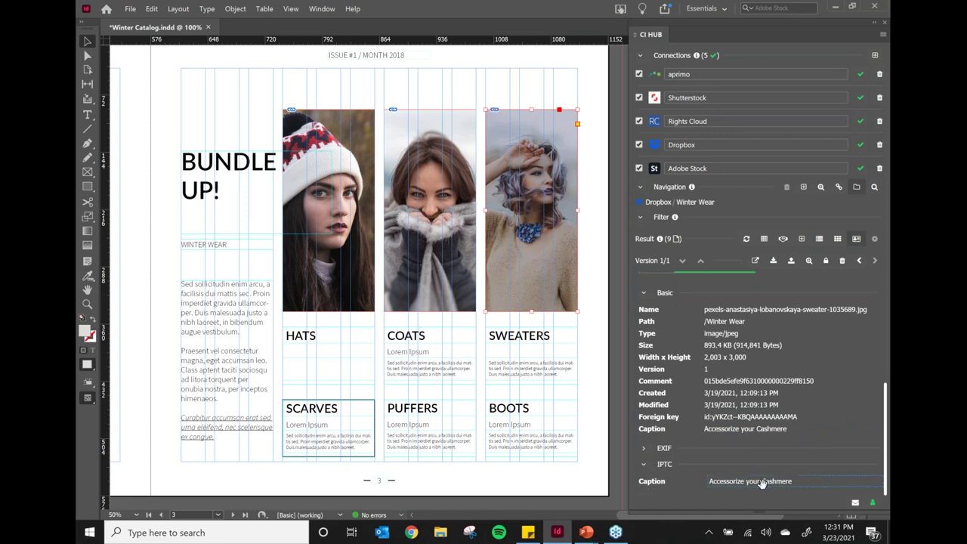
click(762, 484)
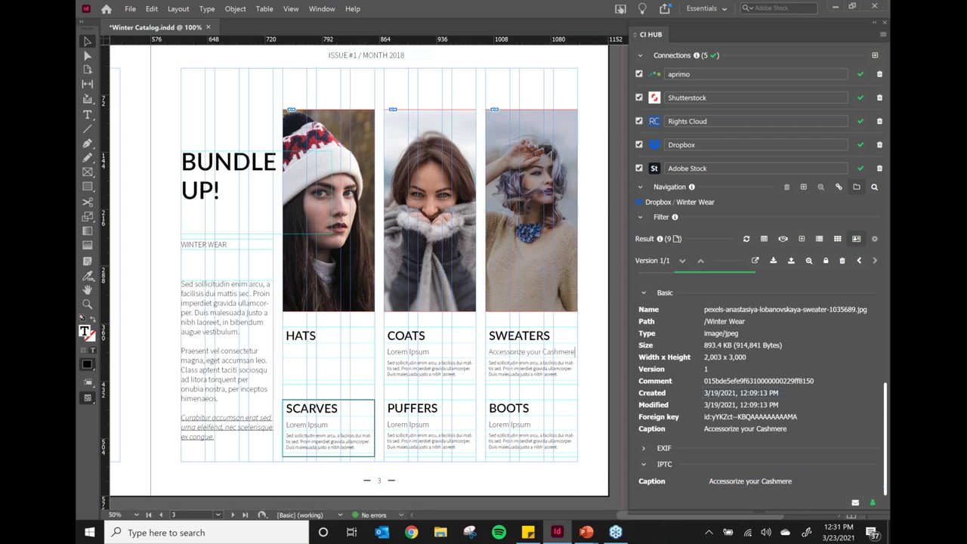
From aprimo Winter Wear, add the hat photo's AI description 'a person wearing a hat' and tags under HATS
click(680, 201)
click(699, 225)
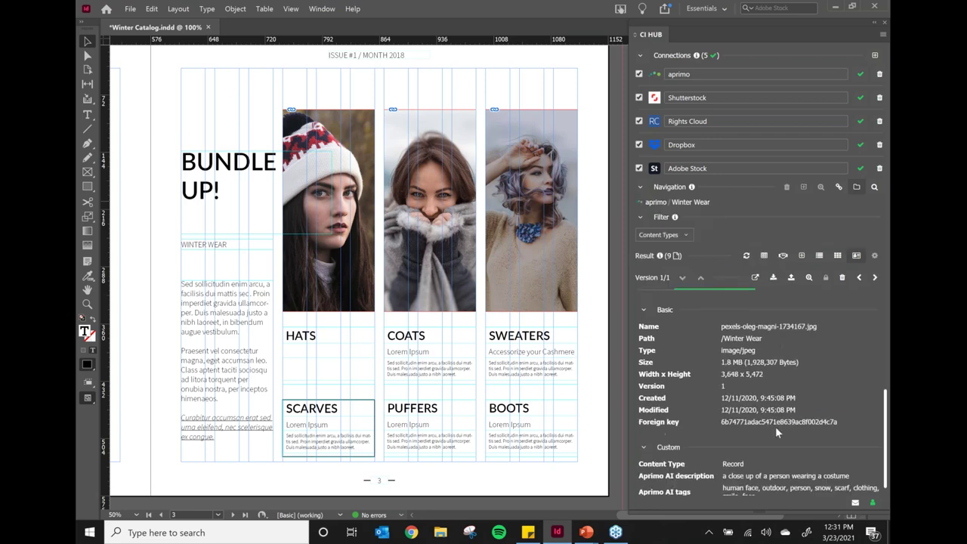
scroll(775, 424, down, 1)
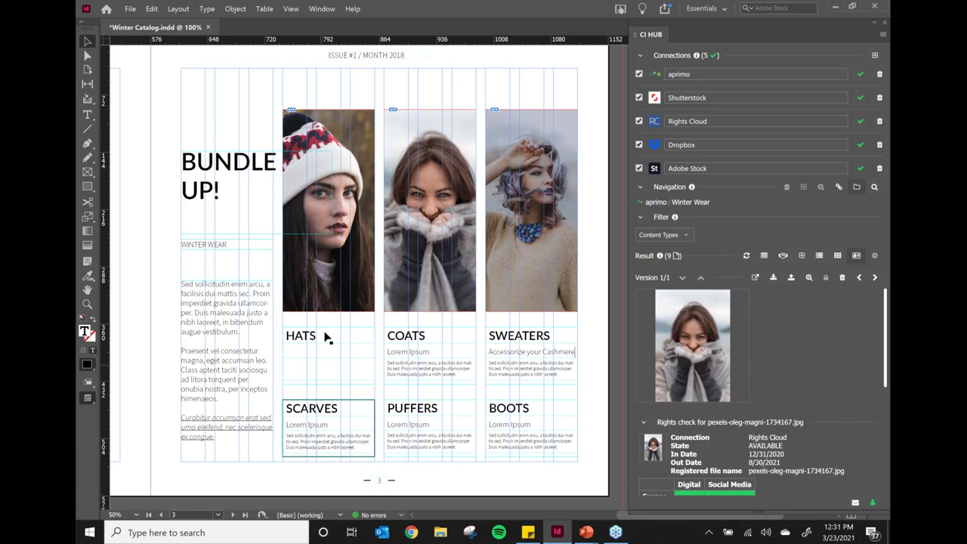
click(837, 256)
double_click(762, 313)
scroll(774, 482, down, 5)
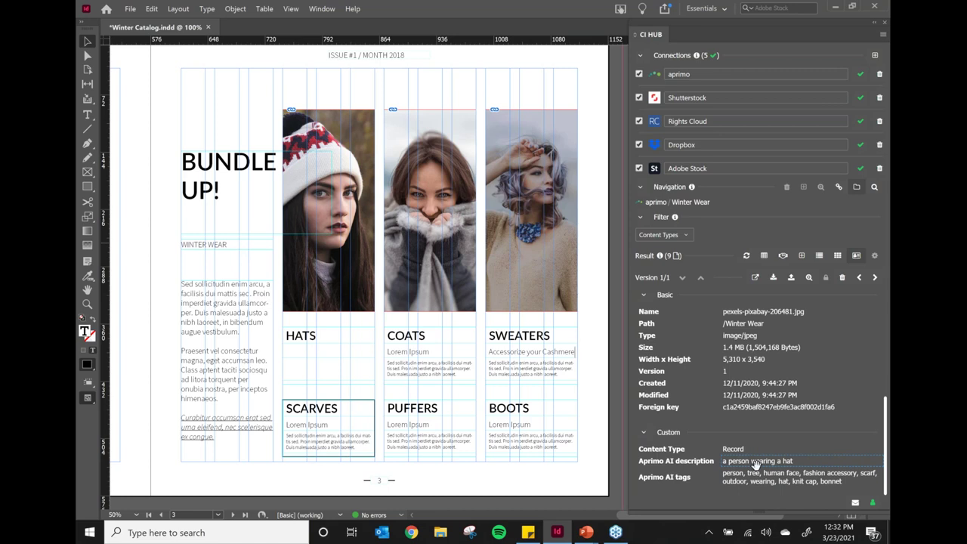
drag(755, 464, 286, 352)
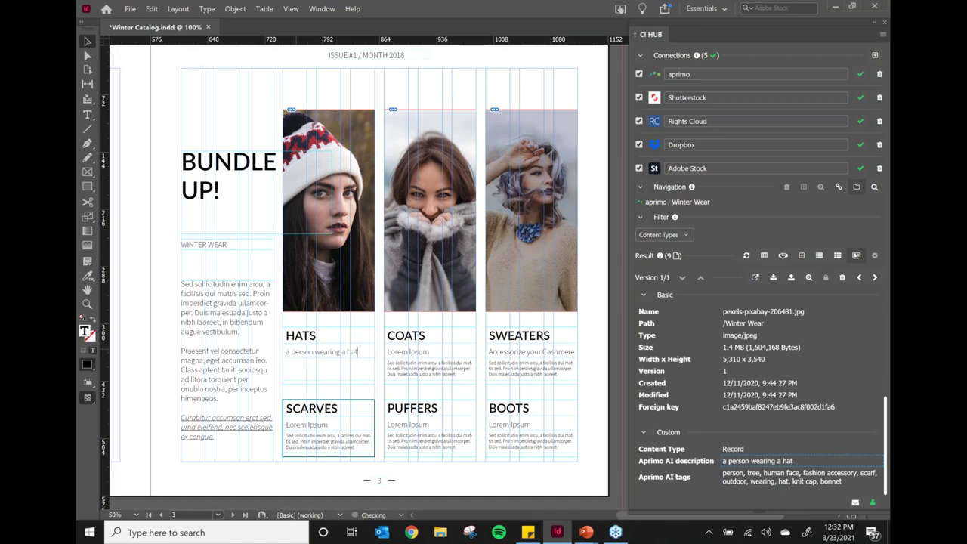
drag(784, 479, 344, 370)
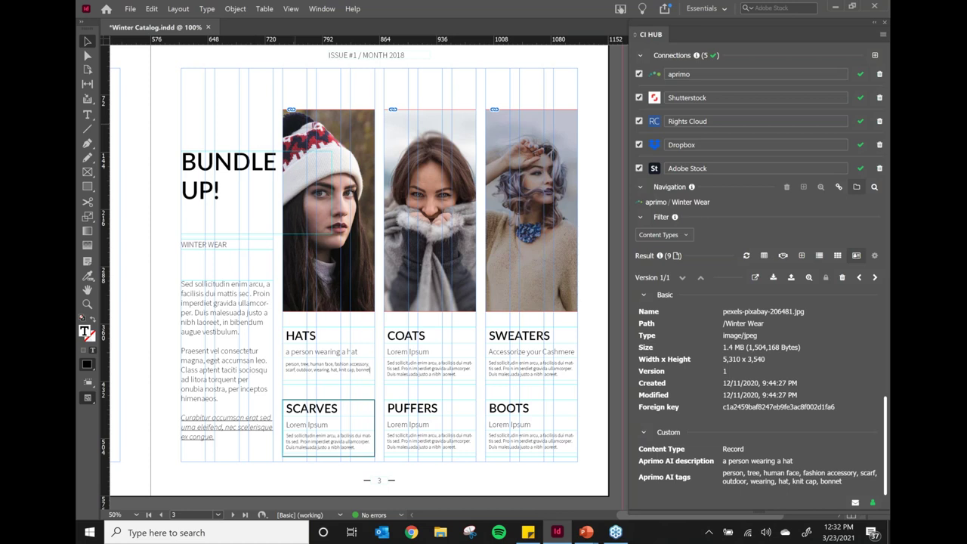
Run the rights check on the document's three linked catalog images
click(839, 188)
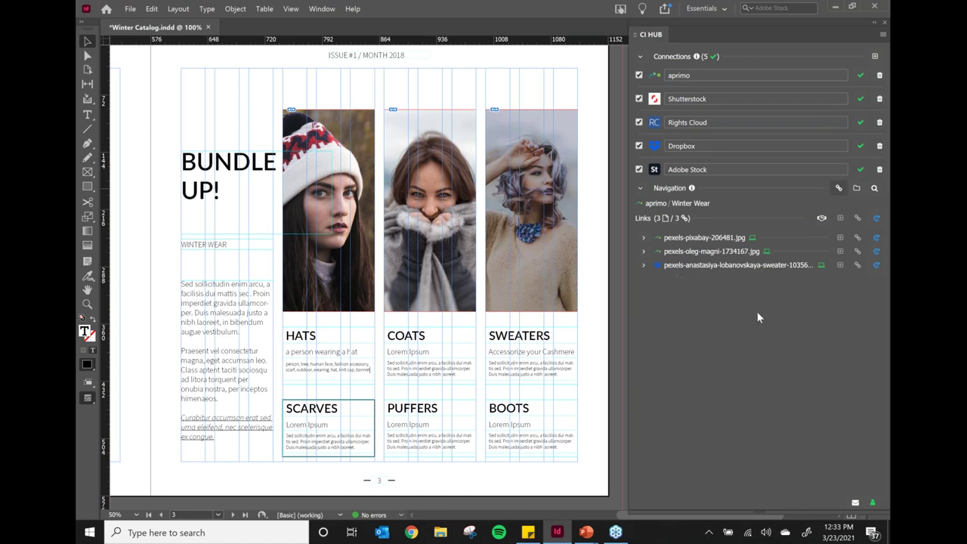
click(822, 220)
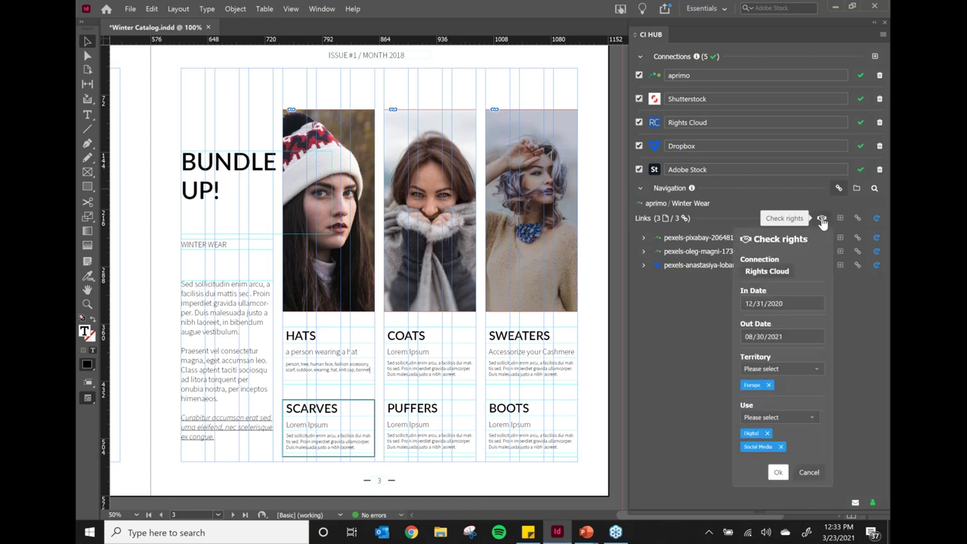
click(778, 473)
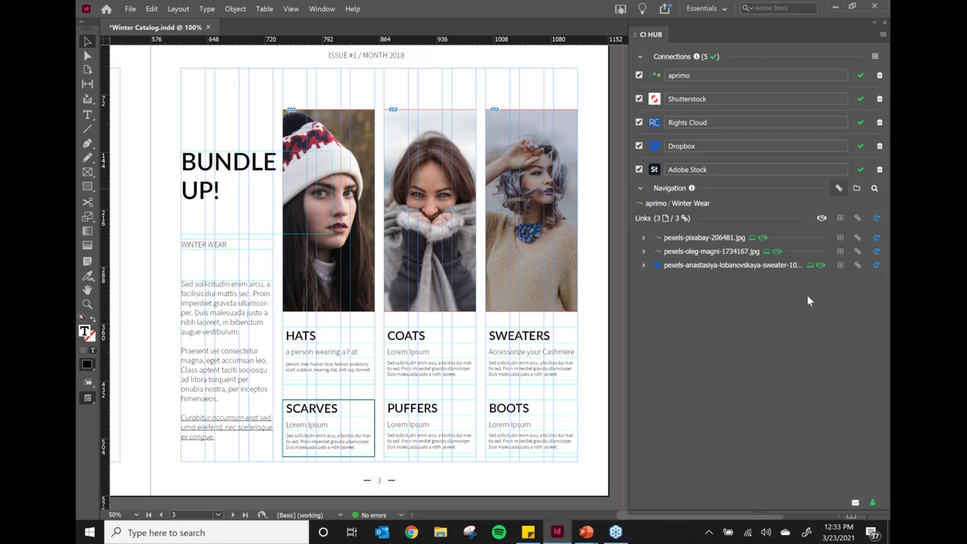
Inspect the sweater link's rights status, then switch to the summary slide show
mouse_move(819, 266)
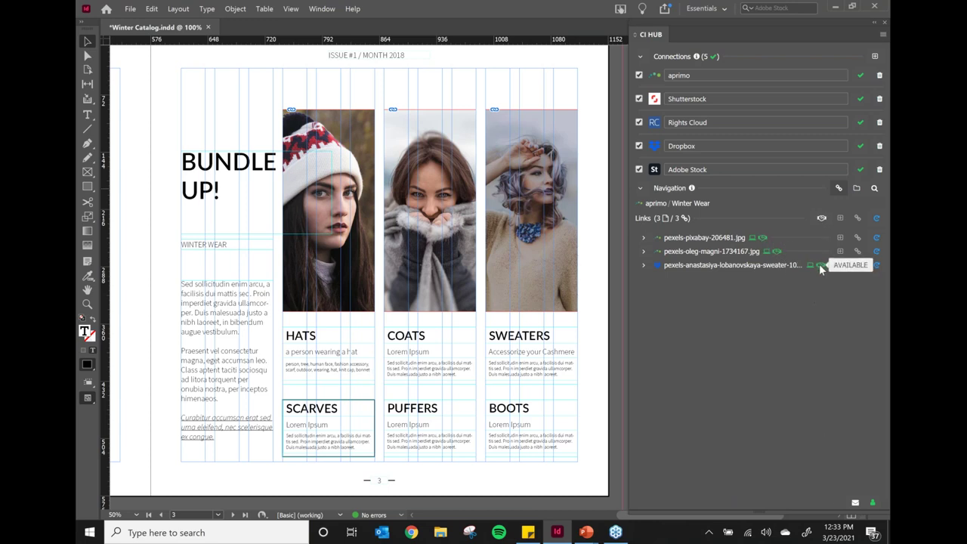
click(645, 268)
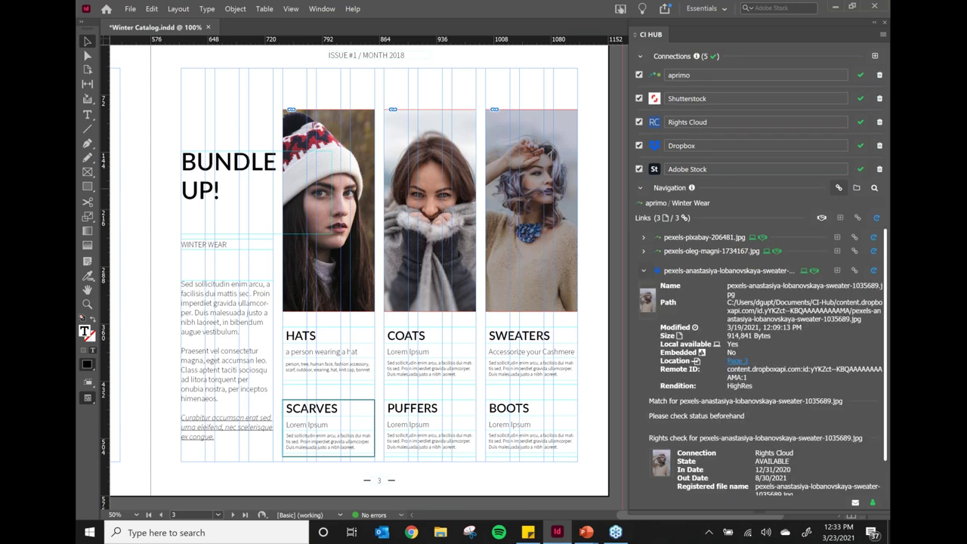
scroll(819, 354, down, 2)
scroll(820, 357, up, 1)
click(644, 272)
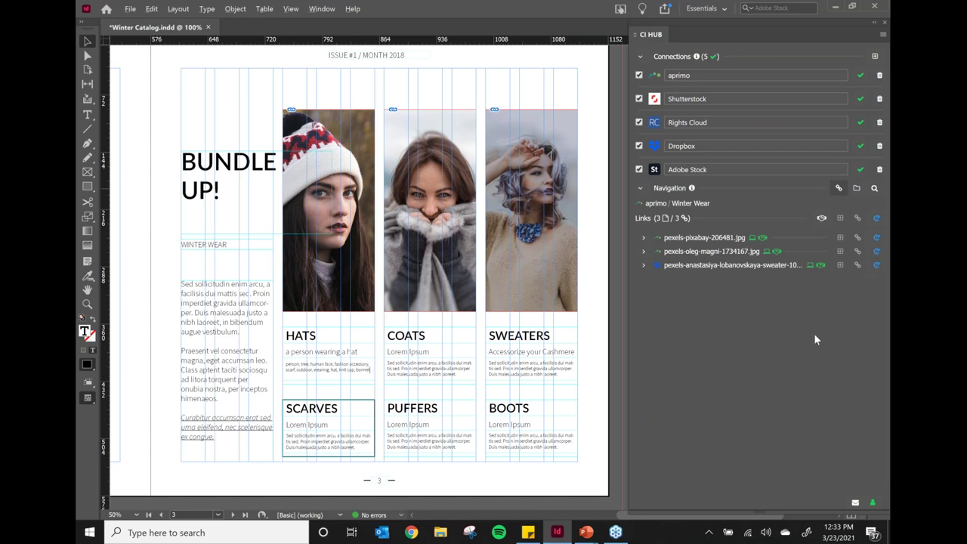
key(alt+Tab)
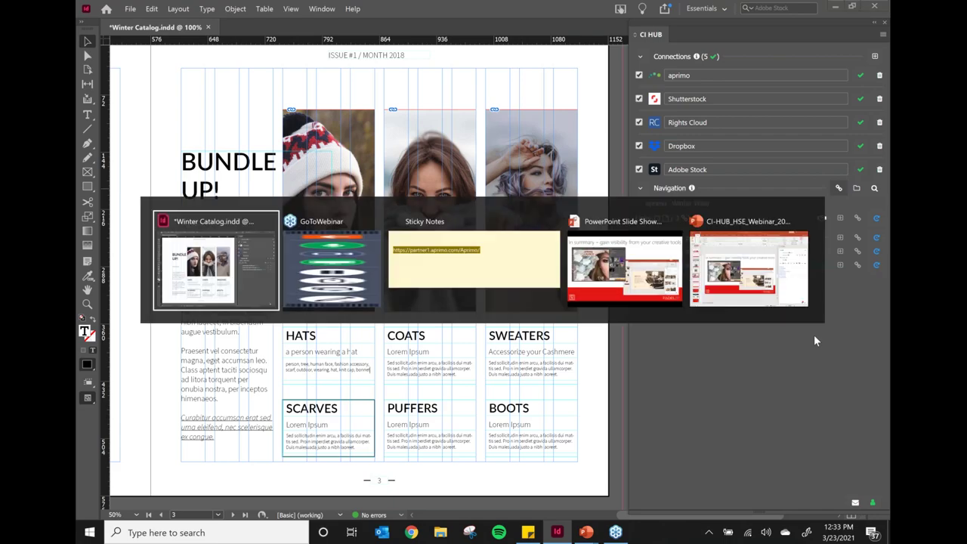
key(Tab)
key(Tab)
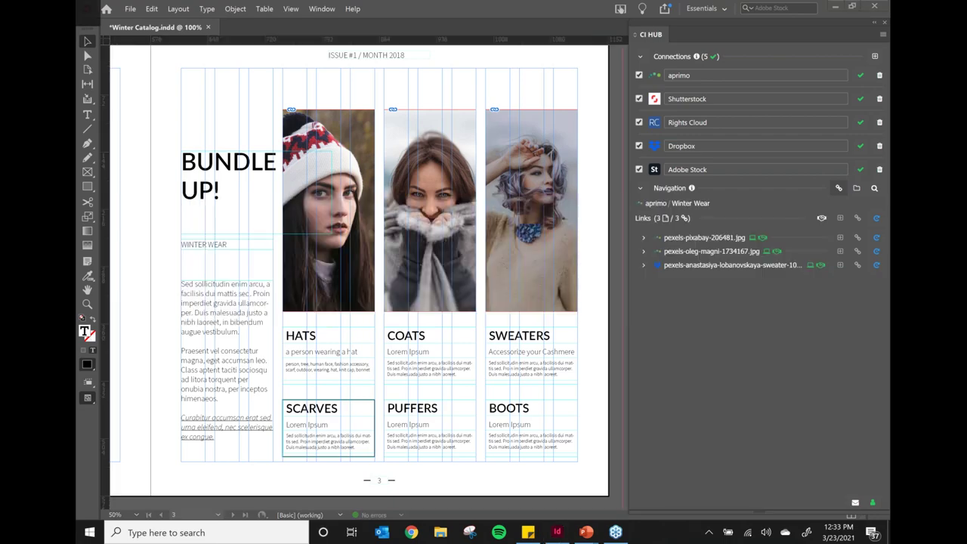